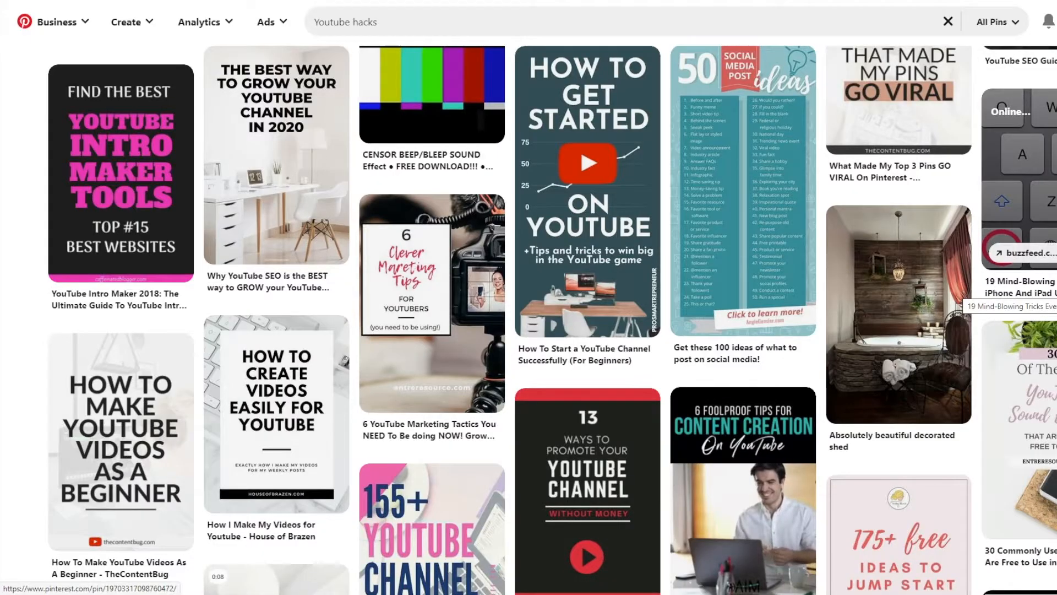
Step: Browse the pins found for "Youtube hacks" on Pinterest
scroll(985, 298, "down", 3)
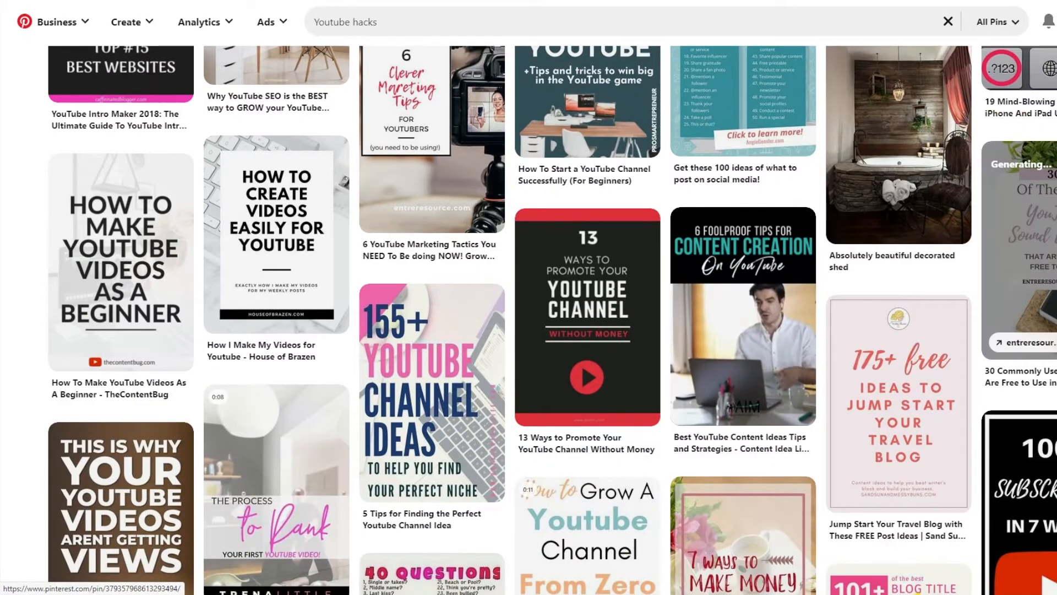
scroll(1019, 248, "down", 2)
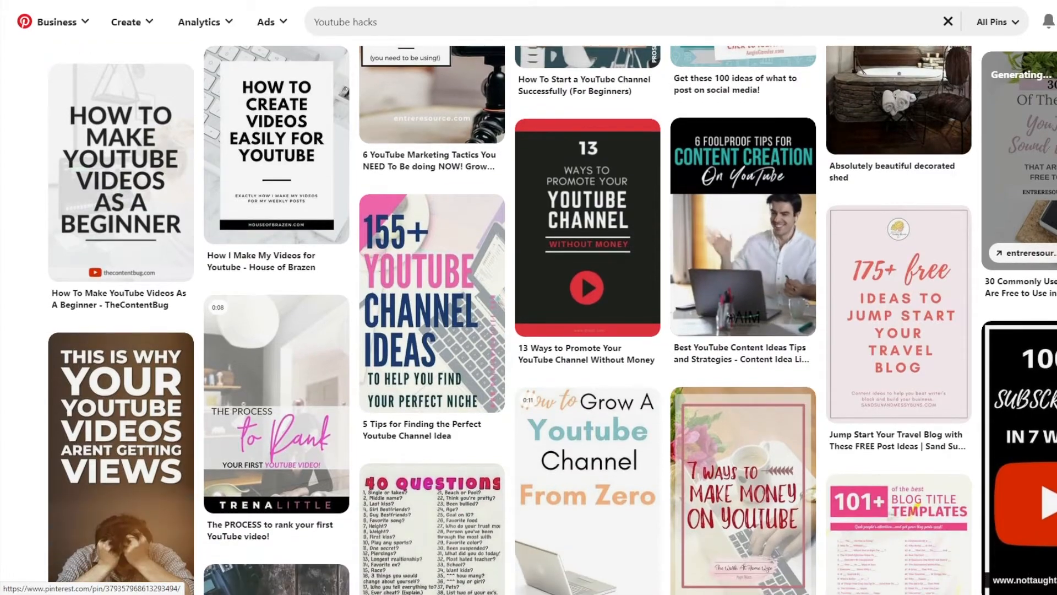
scroll(1019, 248, "down", 15)
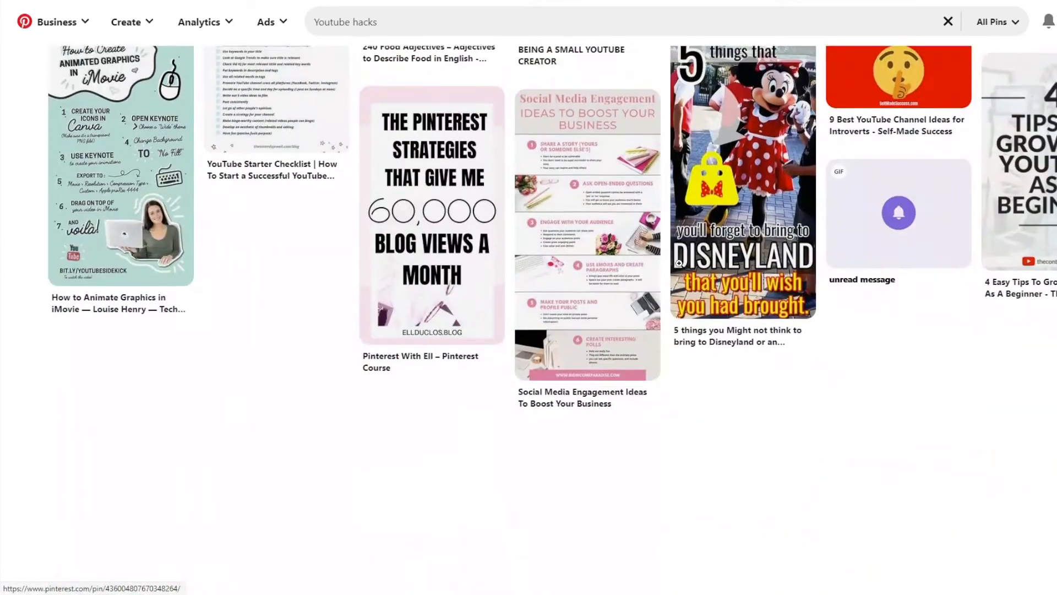
scroll(679, 263, "down", 10)
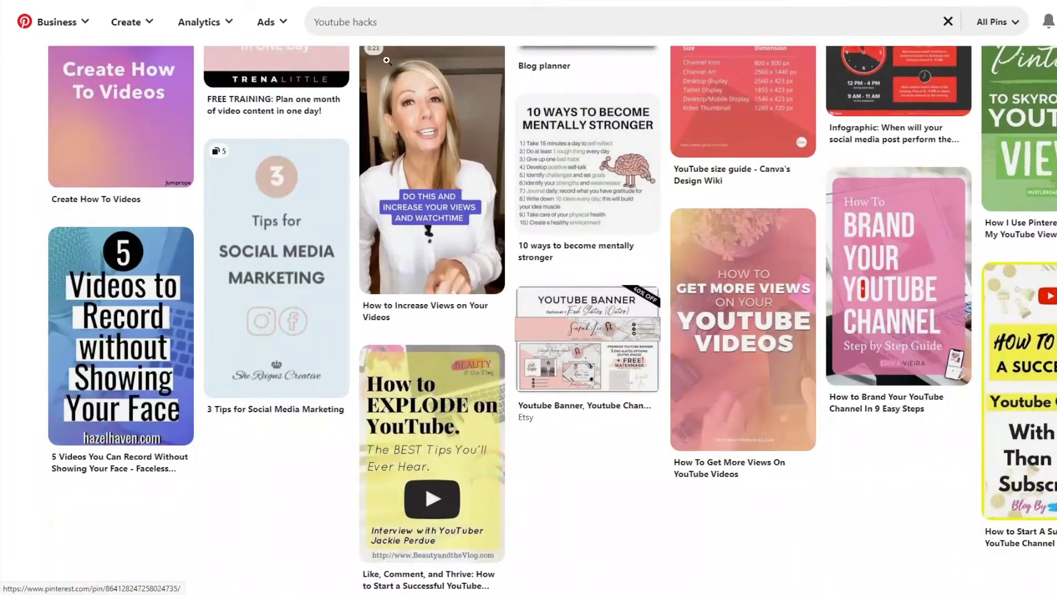
Step: Search Pinterest for "GAMING" and browse the resulting pins
left_click(305, 25)
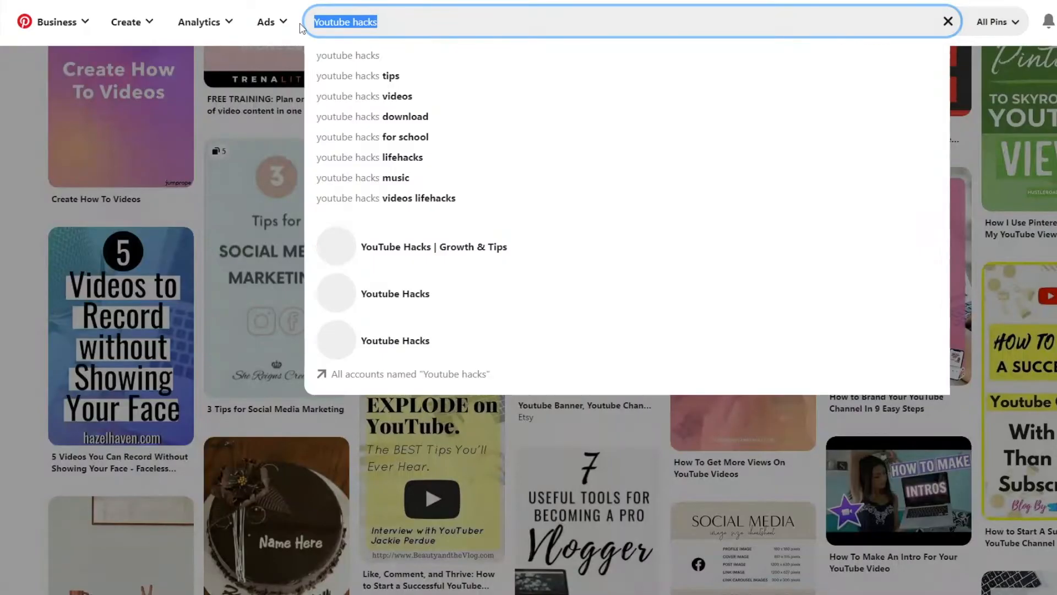
type("GAMING")
key("Return")
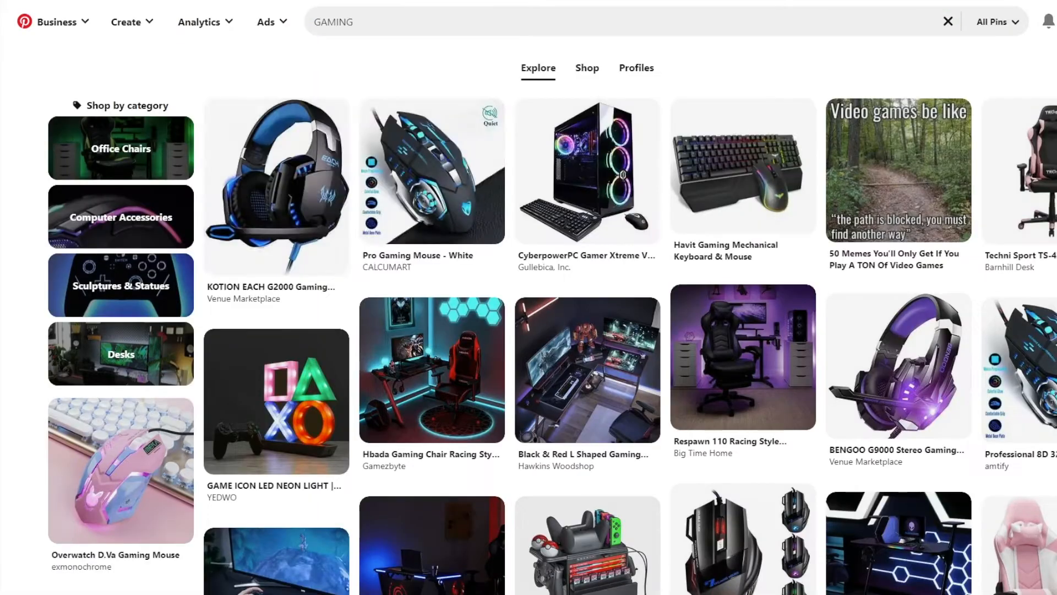
scroll(408, 251, "down", 2)
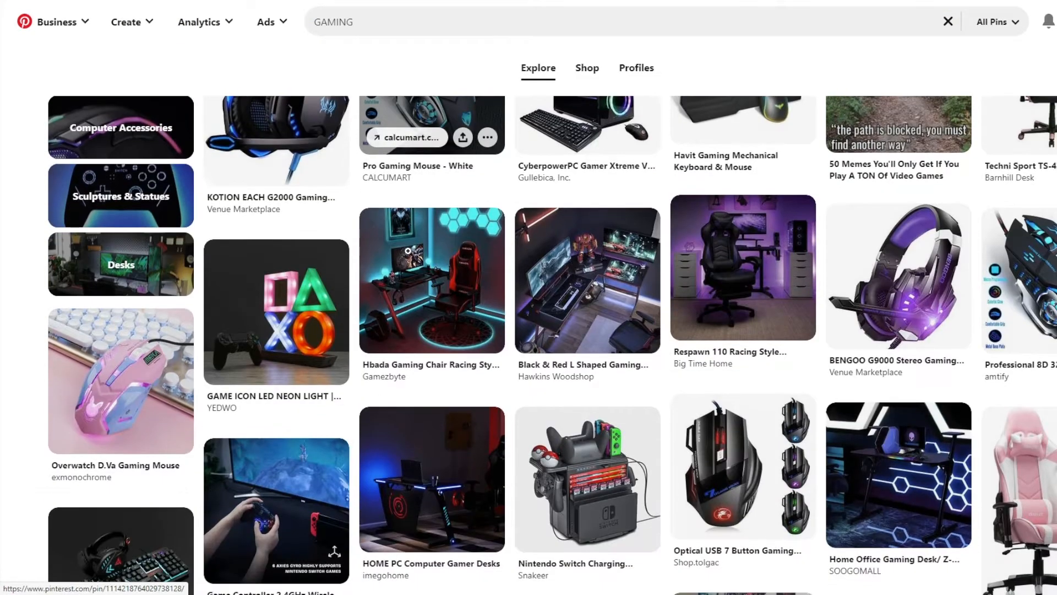
scroll(399, 245, "down", 10)
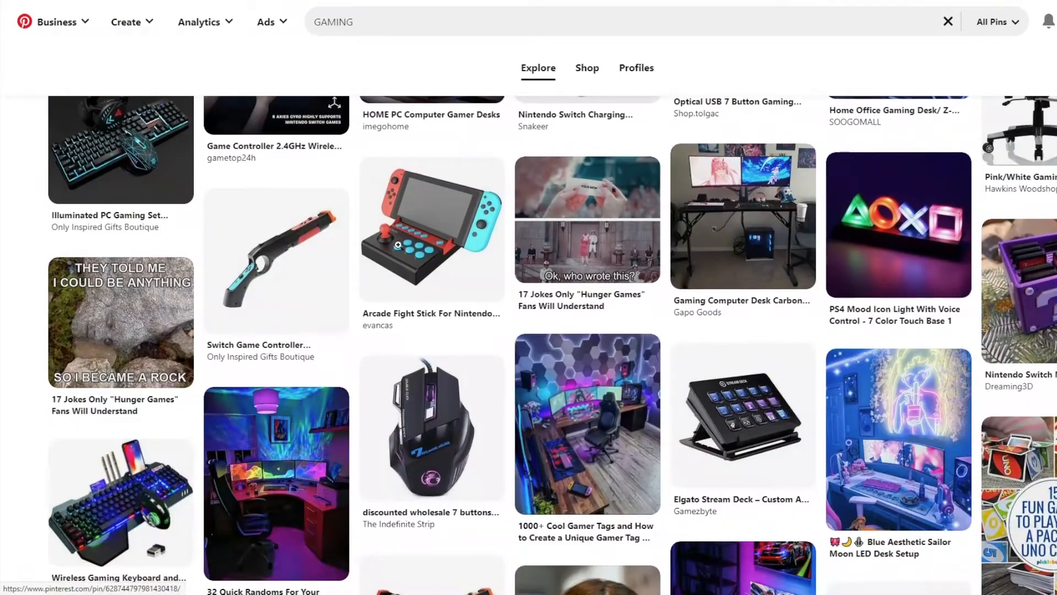
scroll(398, 244, "down", 4)
scroll(398, 245, "down", 6)
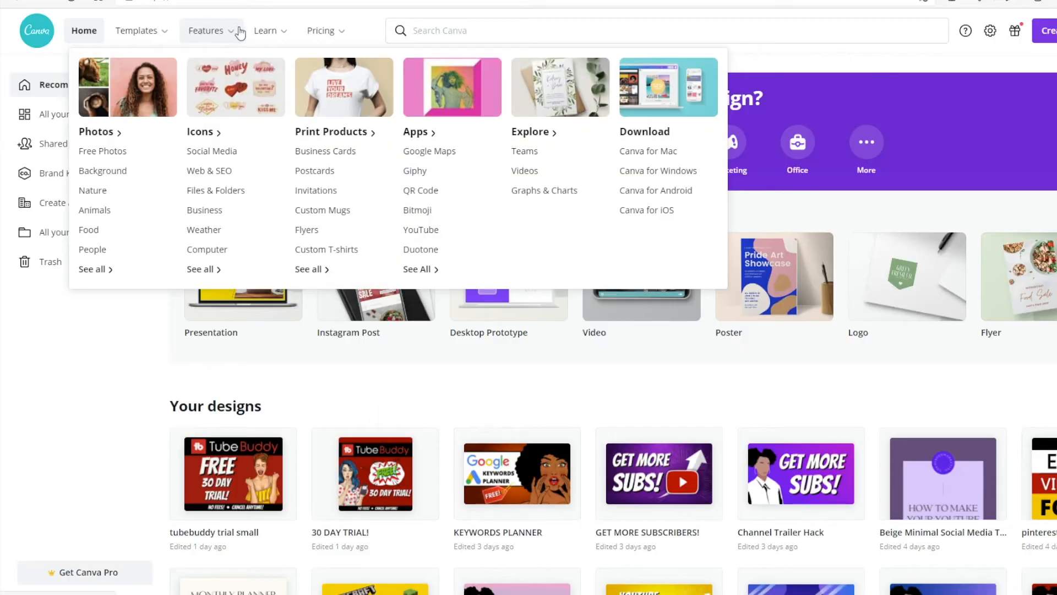
Step: Switch to Canva and look over the features overview and the home page's recent designs
mouse_move(263, 34)
mouse_move(934, 284)
scroll(958, 309, "down", 3)
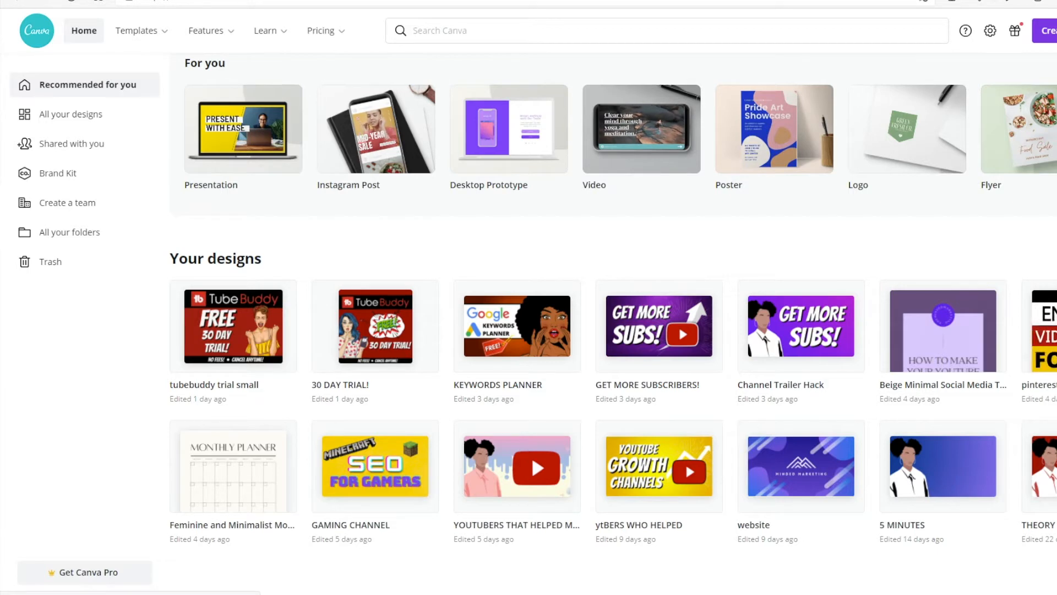
scroll(611, 259, "up", 3)
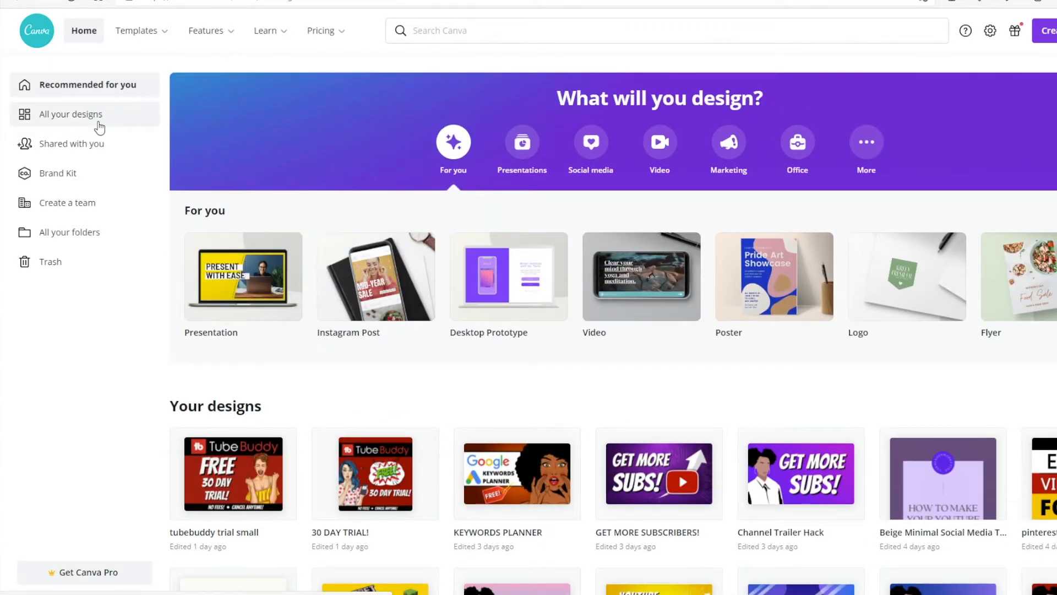
Step: Browse the collection of all saved designs and view the Brand Kit and folders areas
left_click(99, 127)
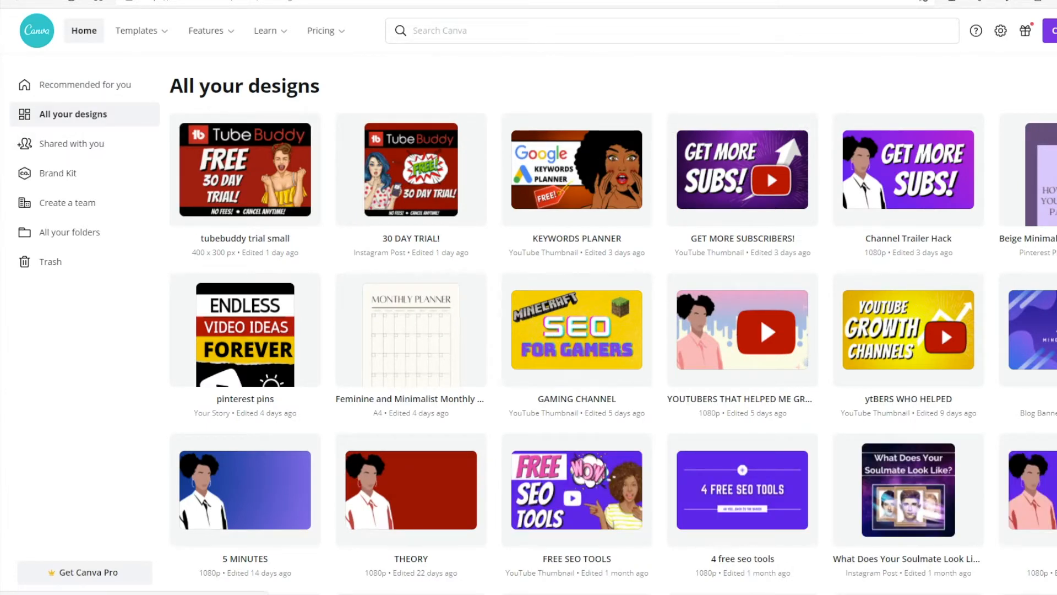
scroll(613, 323, "down", 10)
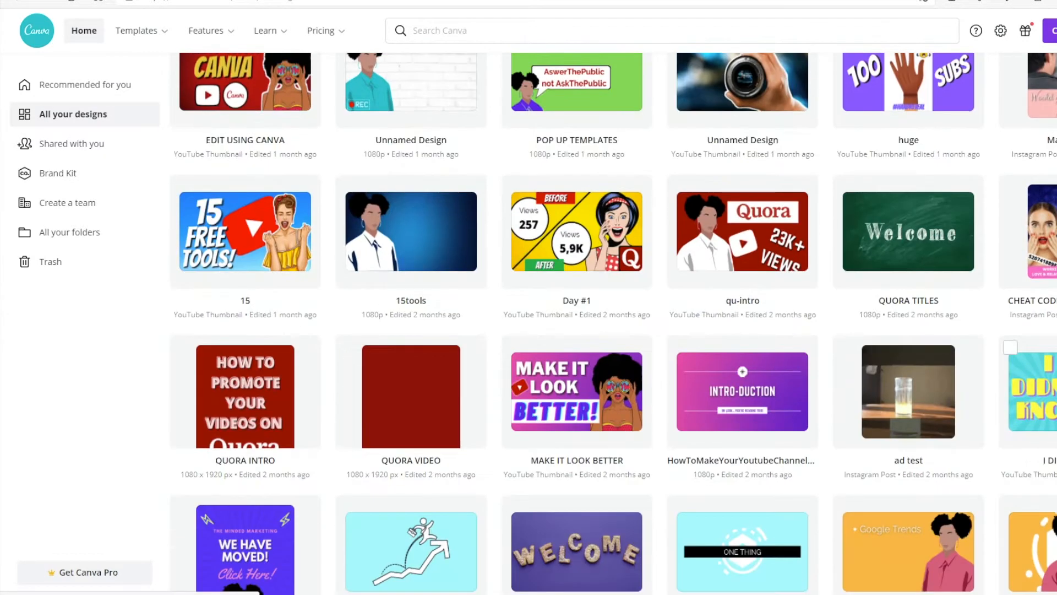
scroll(614, 323, "down", 10)
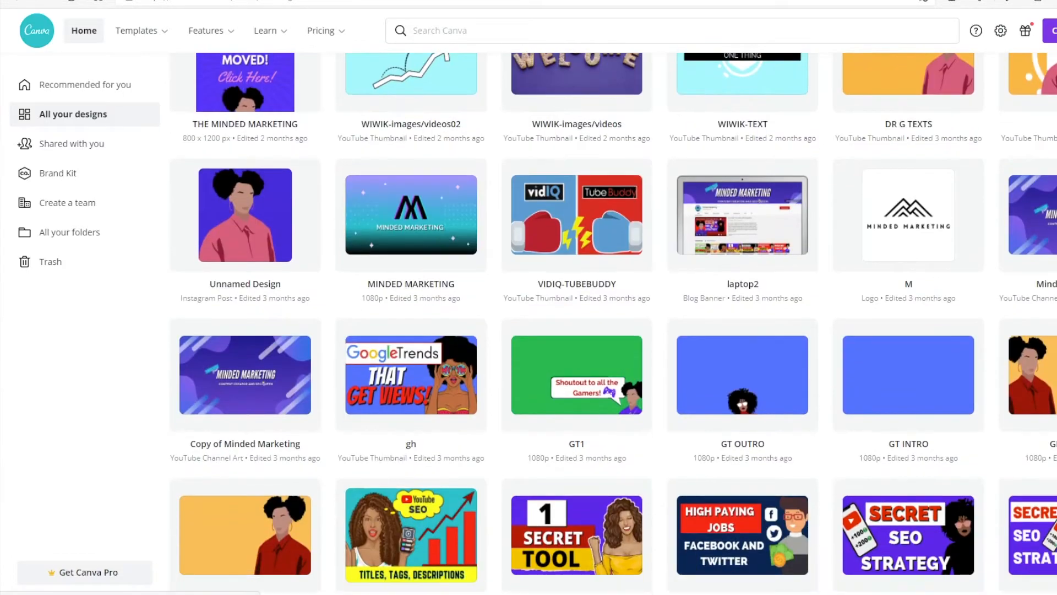
scroll(613, 323, "up", 20)
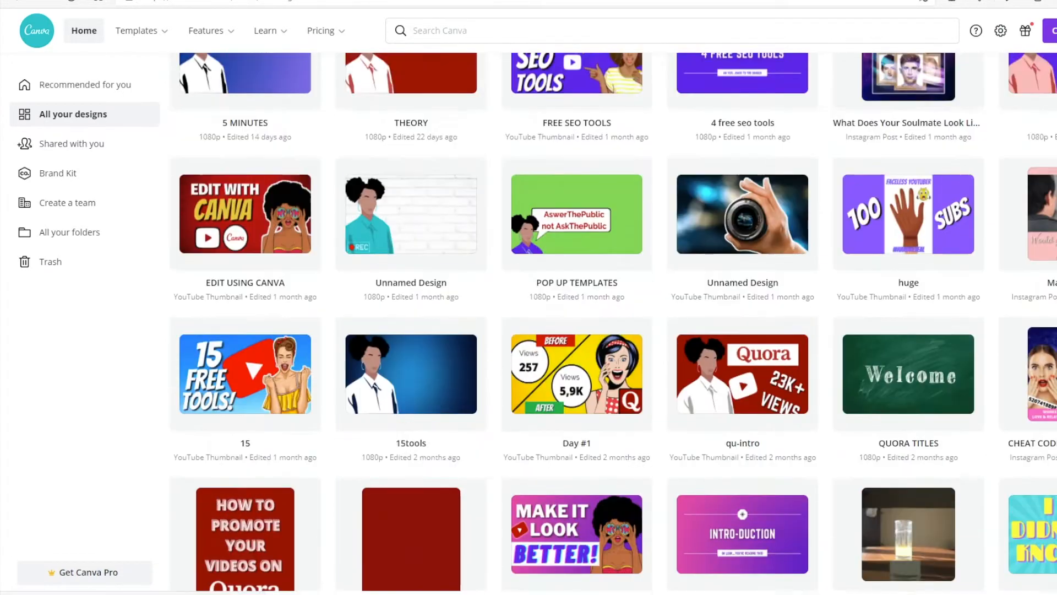
scroll(613, 323, "up", 3)
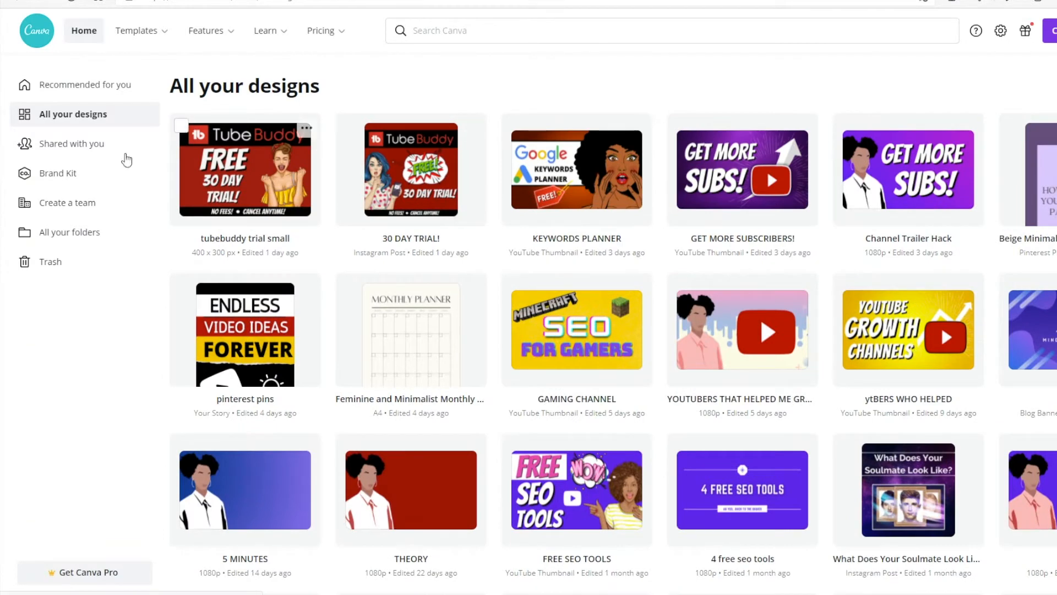
left_click(91, 170)
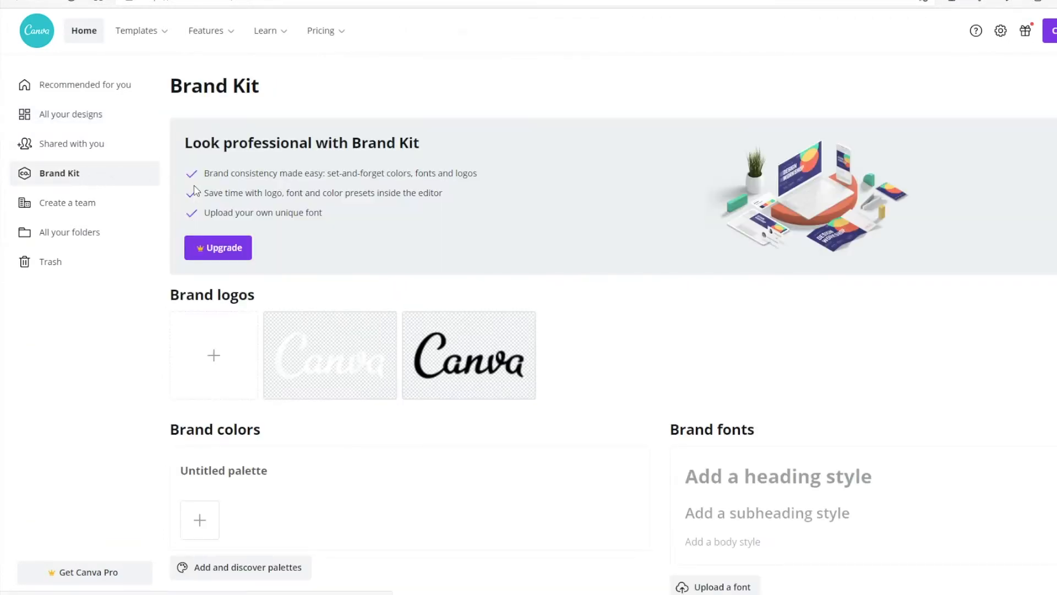
left_click(82, 237)
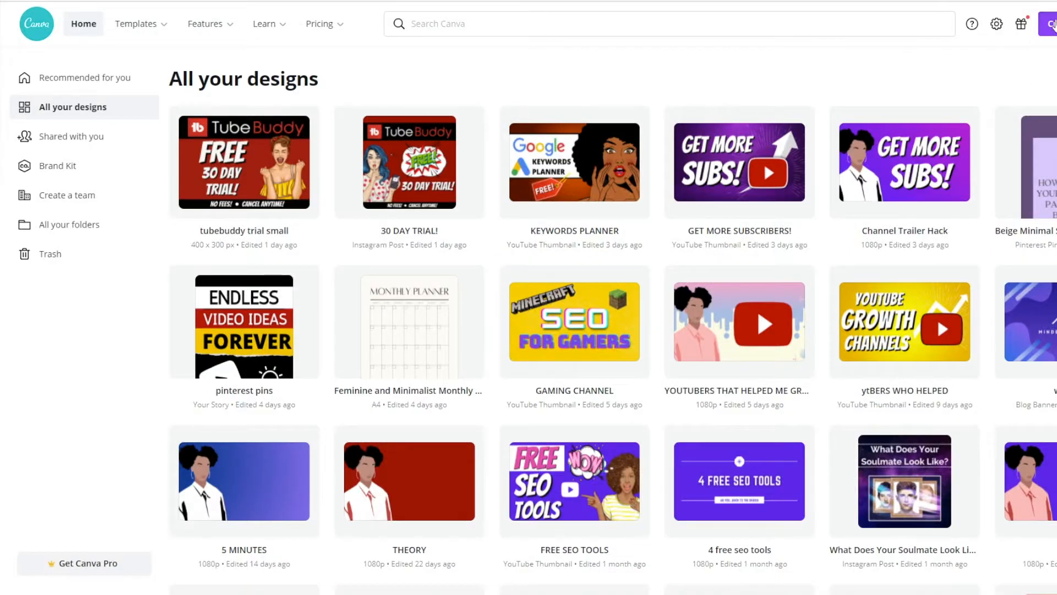
Step: Create a new design in the Pinterest Pin (1000 × 1500) format
left_click(1052, 24)
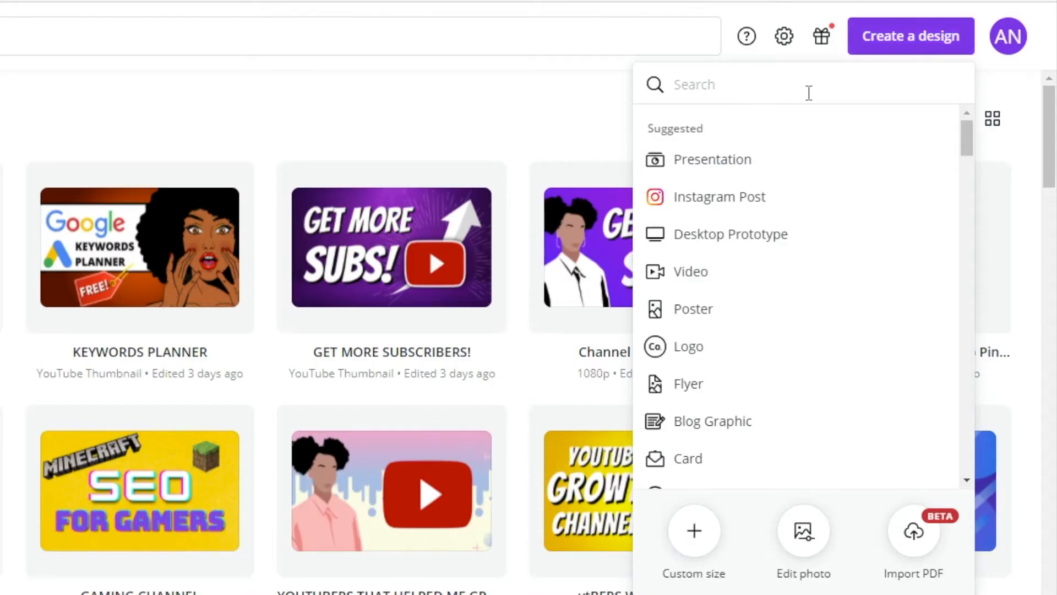
type("Pl")
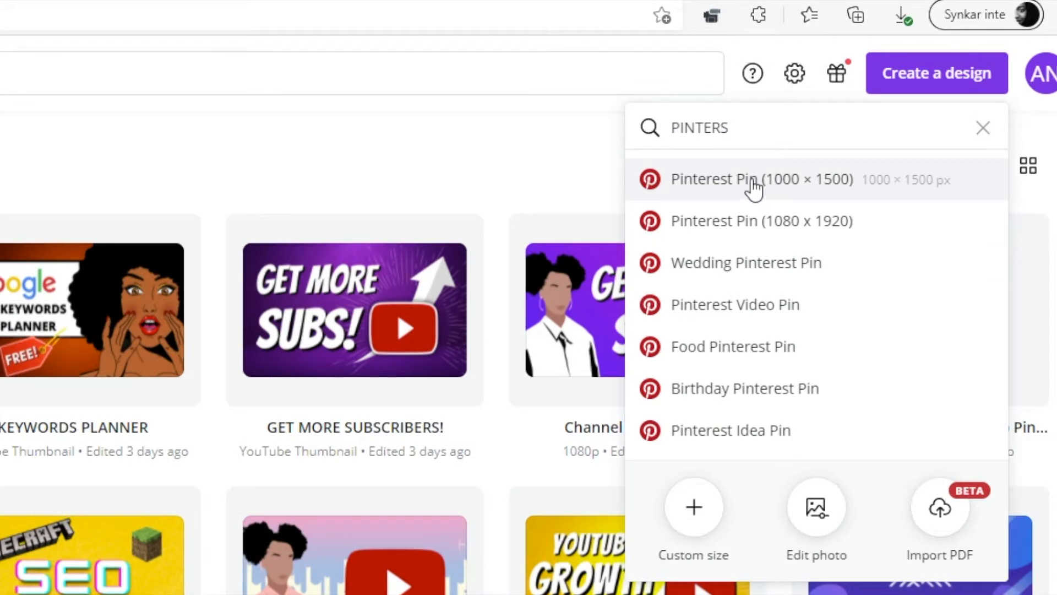
left_click(752, 180)
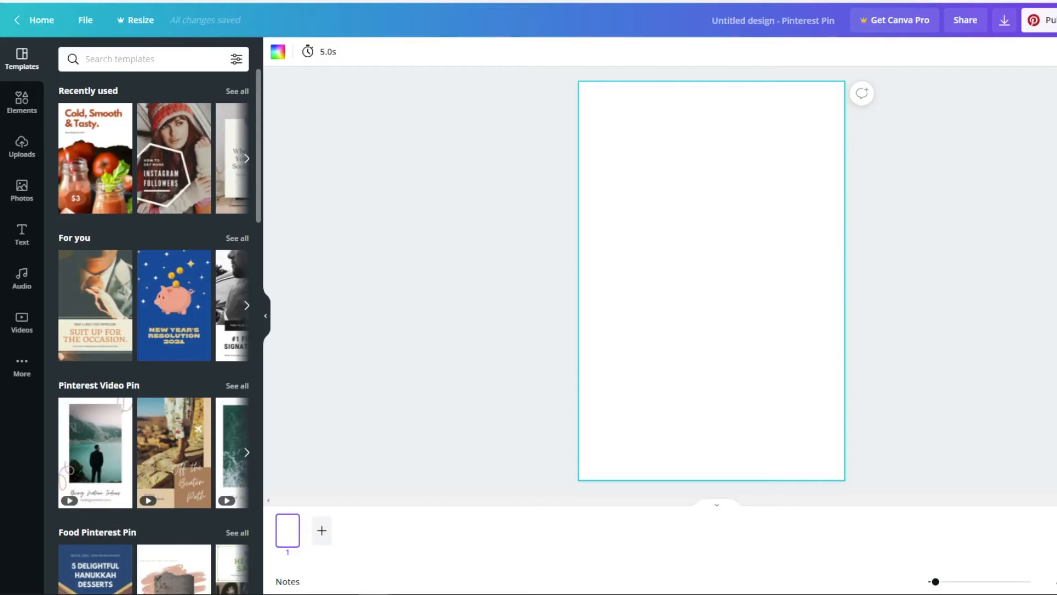
Step: Set the pin's background to dark blue and cover it with a blue gradient photo found by searching "BLUE"
left_click(278, 51)
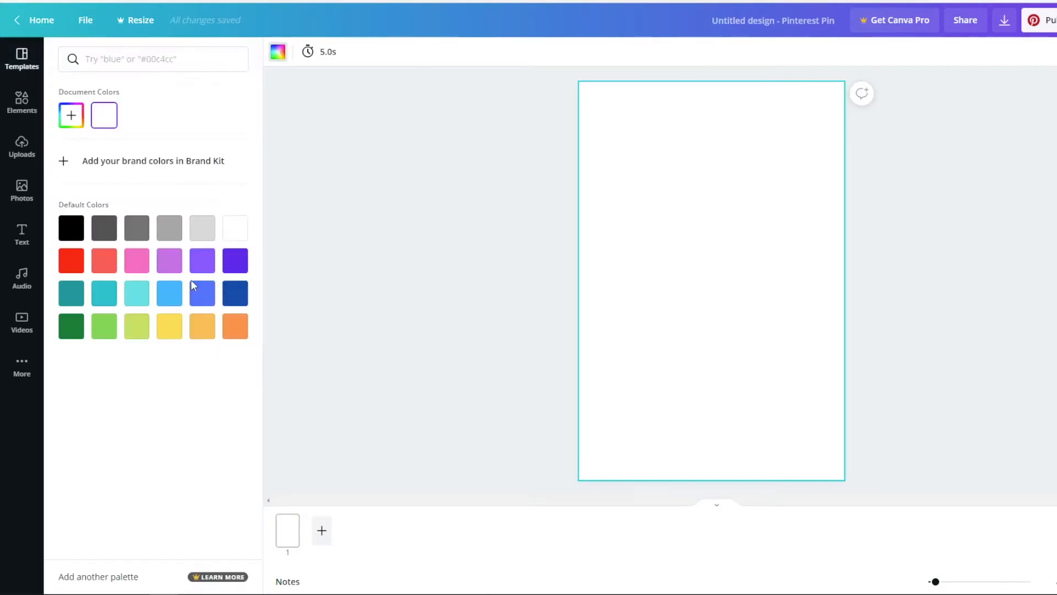
left_click(239, 300)
left_click(21, 190)
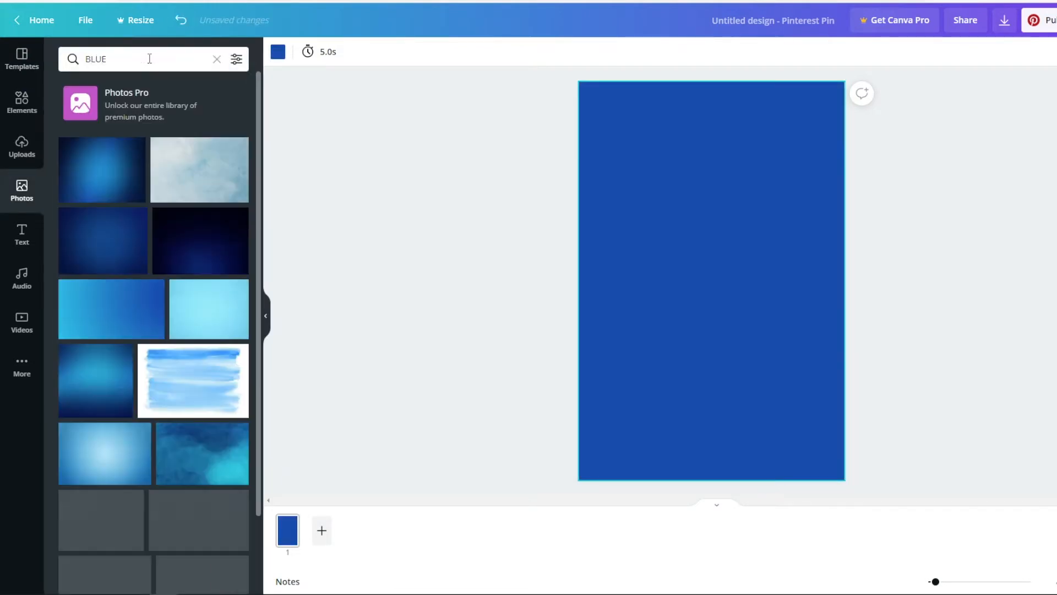
left_click(112, 308)
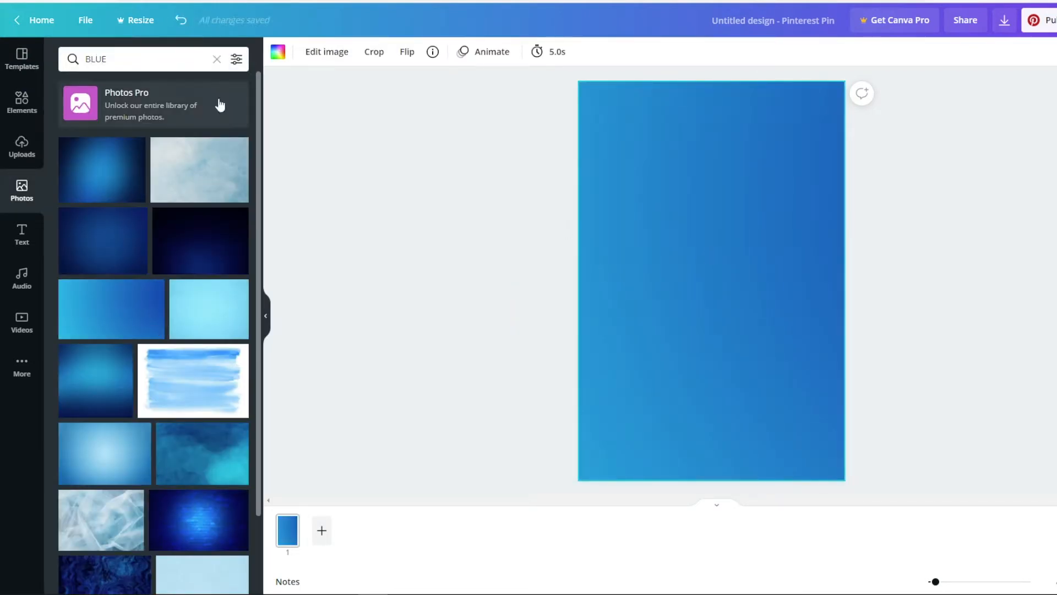
Step: Add a heading to the pin reading "THE ULTIMATE TUBEBUDDY HACK!"
left_click(22, 234)
left_click(130, 117)
double_click(692, 282)
key("BackSpace")
type("H")
double_click(715, 282)
type("THE ULTIMATE TUBEBUDDY ")
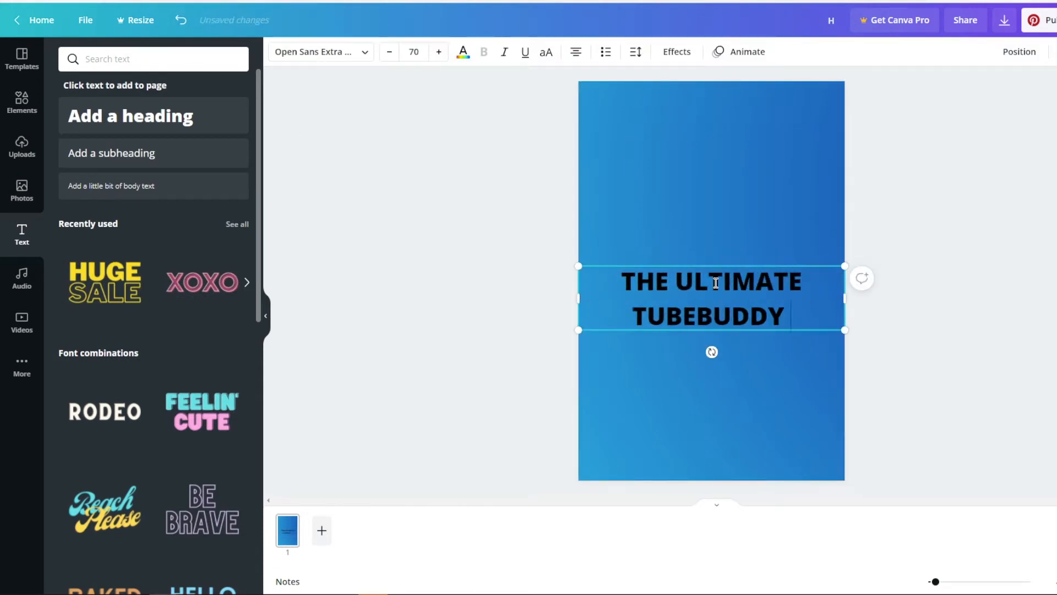
type("HACK!")
Step: Format the whole heading in white with the Bangers font
left_click_drag(618, 279, 831, 317)
left_click(463, 52)
left_click(232, 288)
left_click(321, 52)
left_click(77, 139)
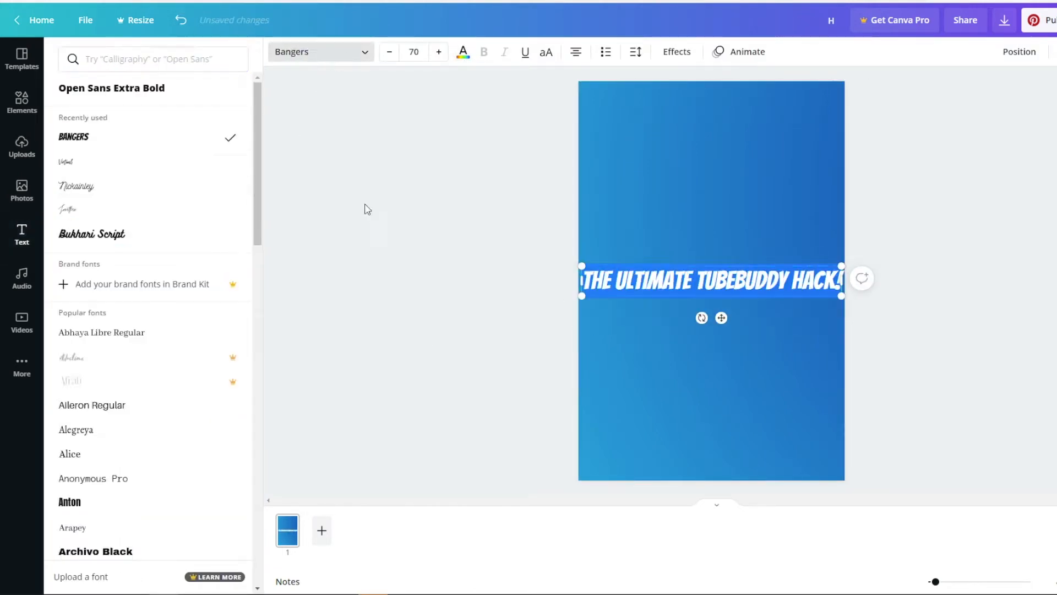
Step: Narrow the heading's text box so it wraps onto four lines and place it in the upper part of the pin
left_click(367, 207)
left_click_drag(844, 280, 677, 280)
left_click_drag(741, 188, 742, 102)
left_click_drag(663, 313, 636, 351)
Step: Apply a black shadow effect to the heading and scale the text to fit the pin
left_click(676, 52)
left_click(148, 132)
left_click(228, 327)
left_click_drag(130, 307, 238, 307)
left_click_drag(59, 273, 75, 273)
mouse_move(802, 376)
left_mouse_down()
mouse_move(815, 394)
mouse_move(784, 351)
left_mouse_up()
Step: Add the uploaded illustration of the curly-haired woman in yellow and place it at the pin's lower-right corner
left_click(21, 146)
scroll(154, 386, "down", 5)
left_click(96, 539)
left_click_drag(720, 359, 610, 279)
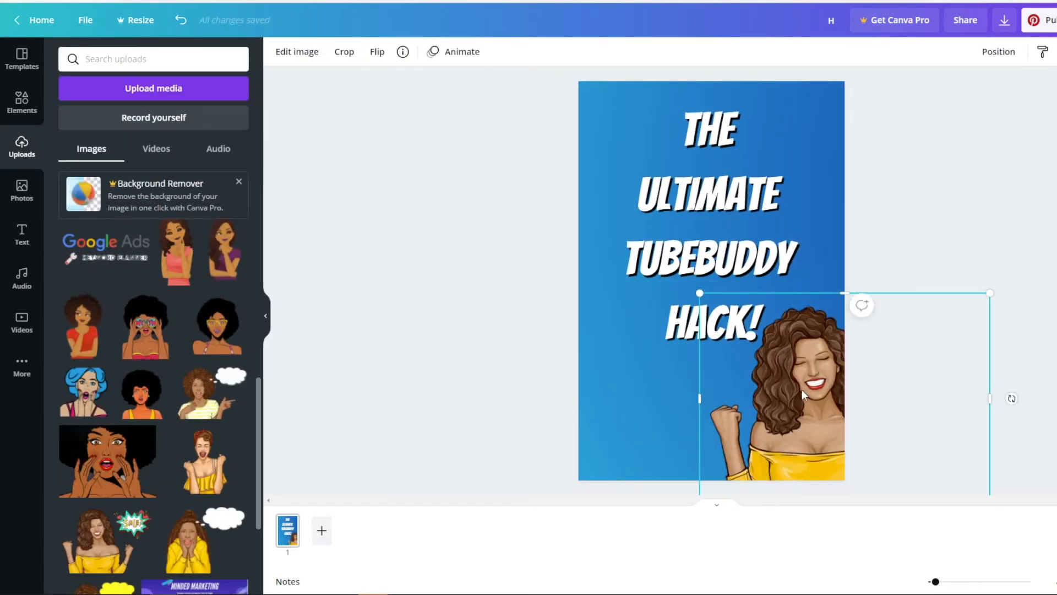
Step: Search the elements for "YOUTUBE", add the red play-button logo, and place it tilted at the pin's lower left
left_click(21, 102)
left_click(137, 59)
type("YOUTUBE")
left_click(144, 255)
left_click_drag(711, 281, 647, 395)
left_click_drag(648, 453, 669, 449)
key("r")
left_click_drag(818, 238, 805, 230)
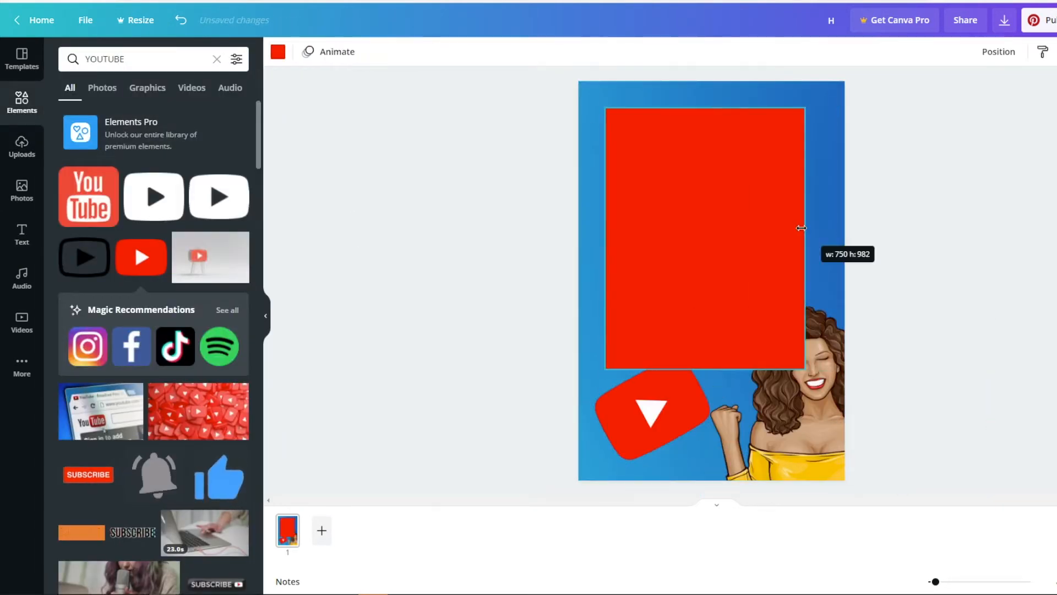
key("Delete")
Step: Add a rectangle to the pin, move it behind the heading and illustration, and make it semi-transparent
key("r")
left_click(278, 51)
left_click(71, 325)
left_click(998, 52)
left_click(983, 83)
left_click_drag(1015, 90, 967, 90)
left_click(1040, 230)
Step: Resize the semi-transparent rectangle to frame the heading and recolour it white
left_click_drag(801, 103, 782, 128)
left_click_drag(701, 239, 711, 229)
left_click(617, 330)
left_click(278, 52)
left_click(236, 324)
left_click(651, 410)
left_click(332, 371)
Step: Rename the design to "ULTIMATE TUBEBUDDY HACK PIN 1"
left_click(830, 22)
type("ULTIMATE TUBEBUDDY HACK PIN 1")
key("Return")
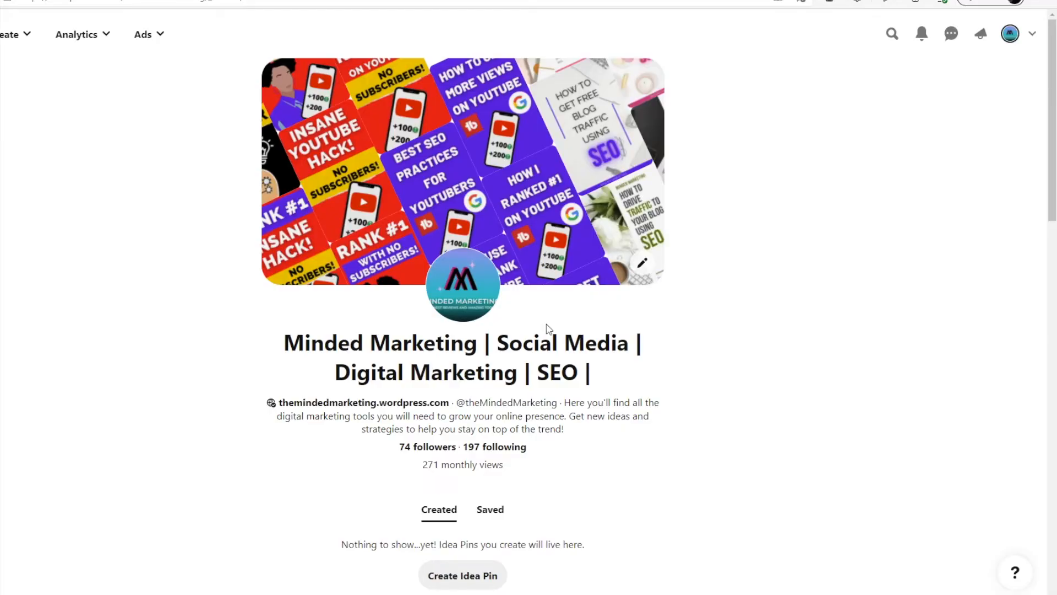
Step: Look through the available Pinterest boards, search them for "YOUTU", and choose YOUTUBE CHANNEL for publishing the pin
scroll(547, 329, "down", 6)
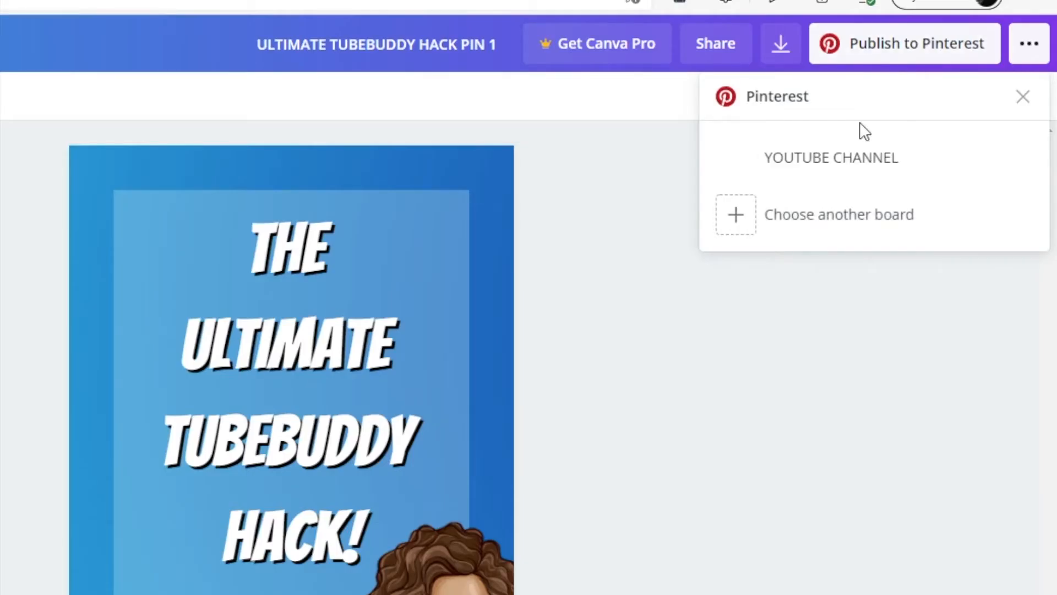
left_click(867, 233)
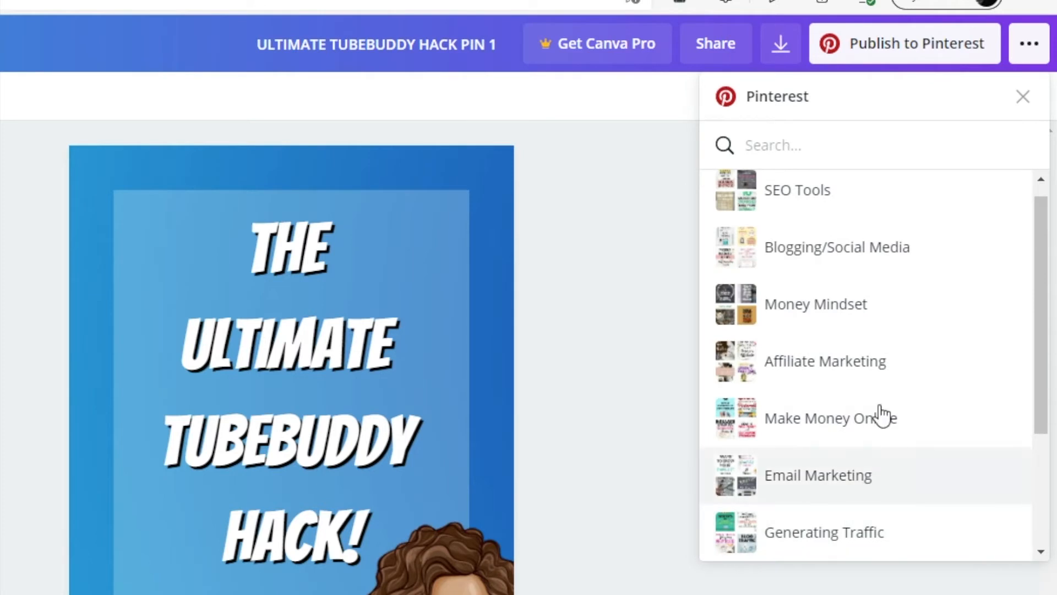
scroll(881, 414, "down", 3)
scroll(880, 414, "up", 3)
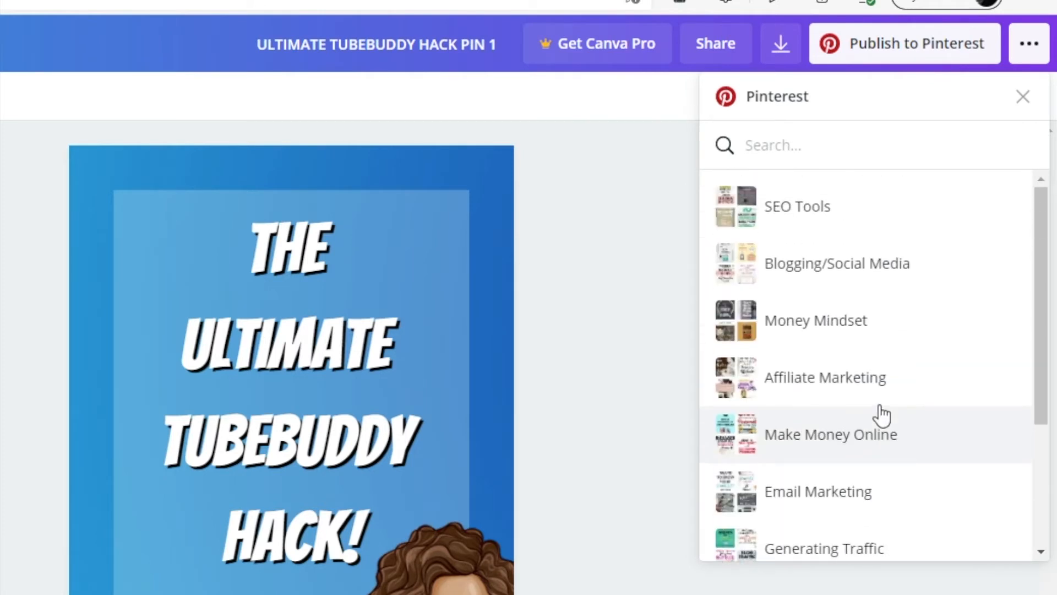
type("YOUTU")
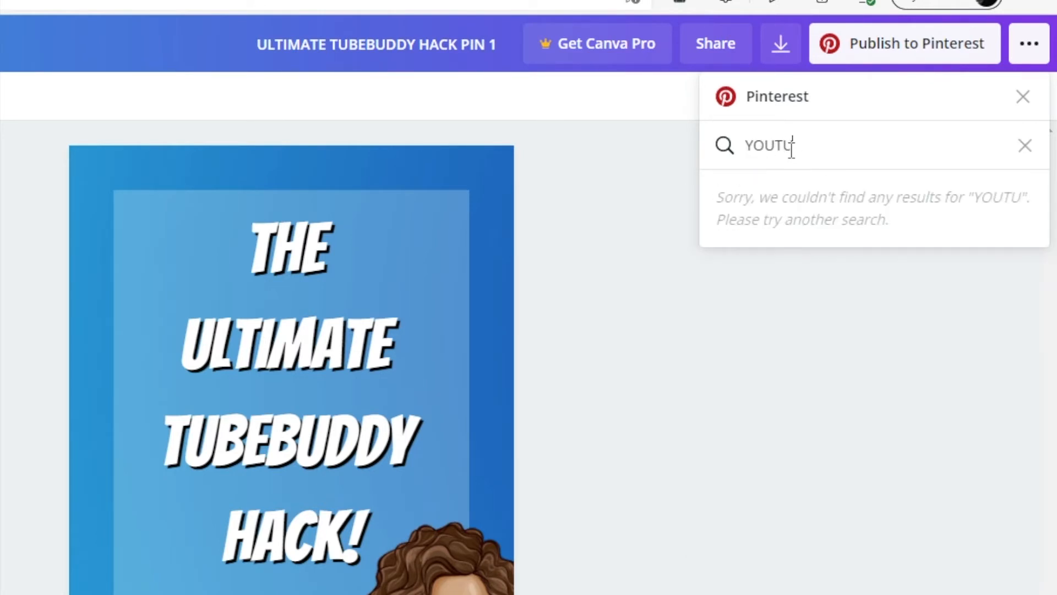
left_click(1025, 146)
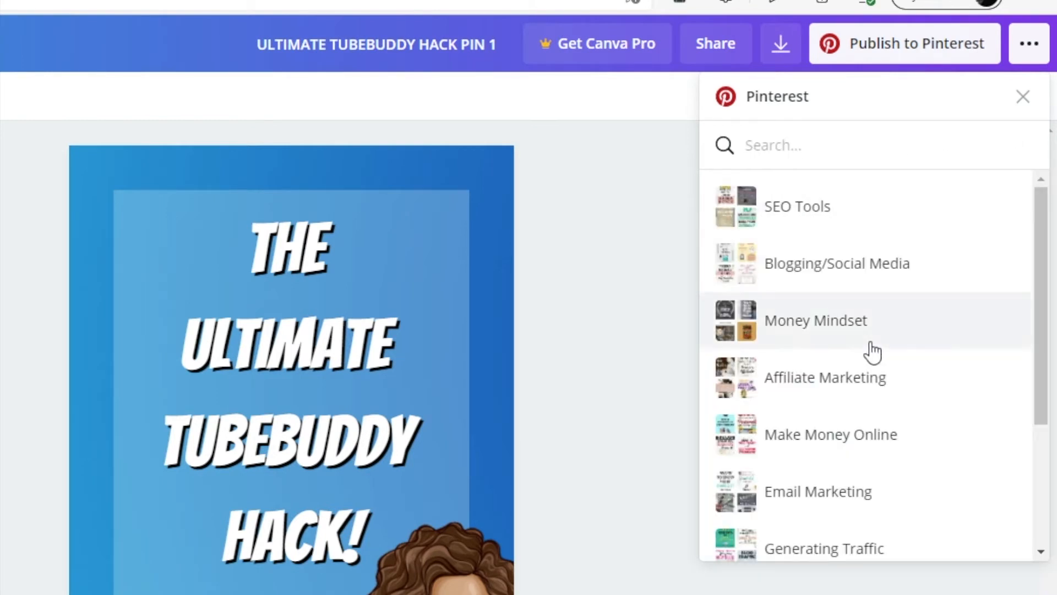
scroll(870, 347, "down", 3)
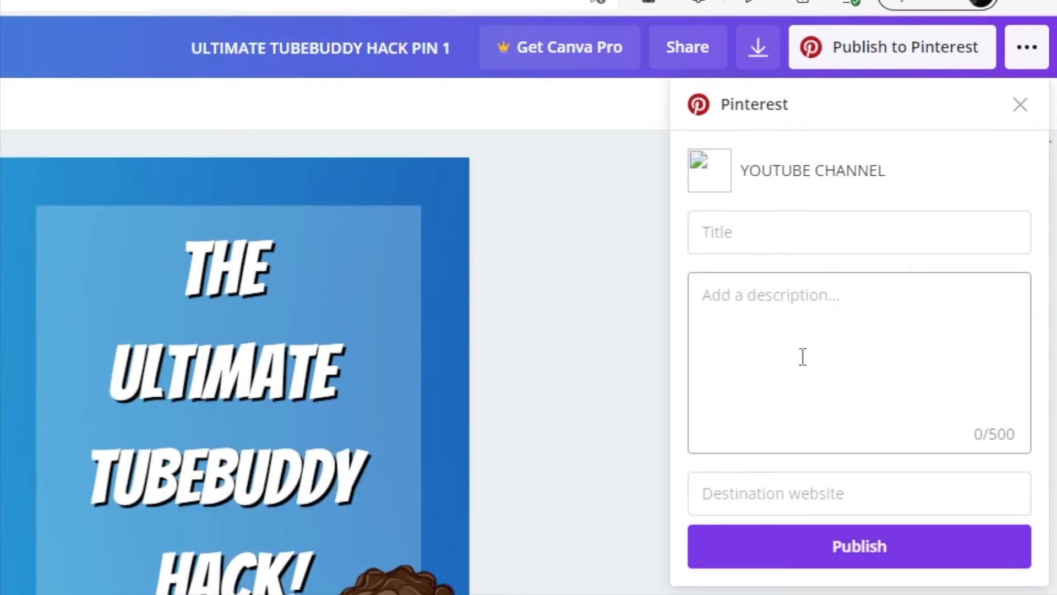
Step: Title the Pinterest pin "THIS IS THE ULTIMATE TUBEBUDDY HACK FOR YOUTUBE"
left_click(761, 244)
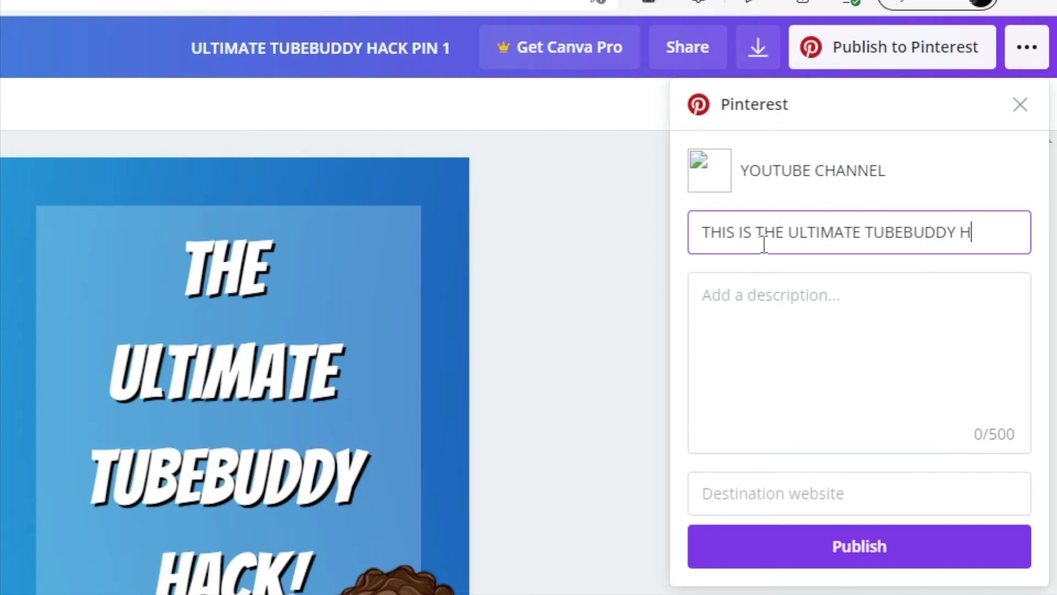
type("THIS IS THE ULTIMATE TUBEBUDDY HACK FOR YOUTUBE")
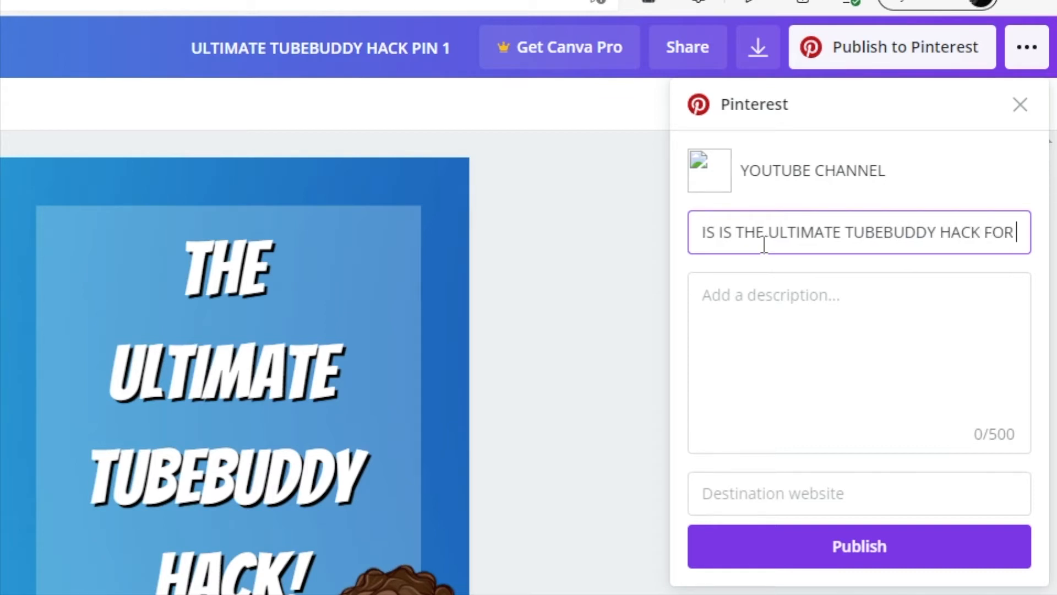
Step: Correct "This id" to "This is" in the YouTube video description and copy its opening paragraph into the Canva pin description
left_click(766, 307)
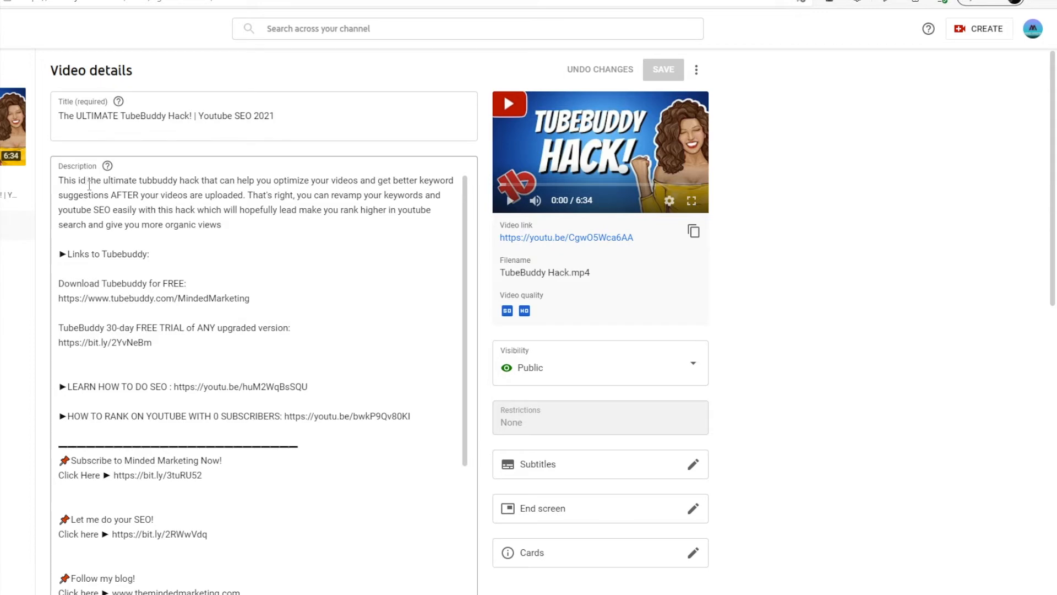
left_click(89, 185)
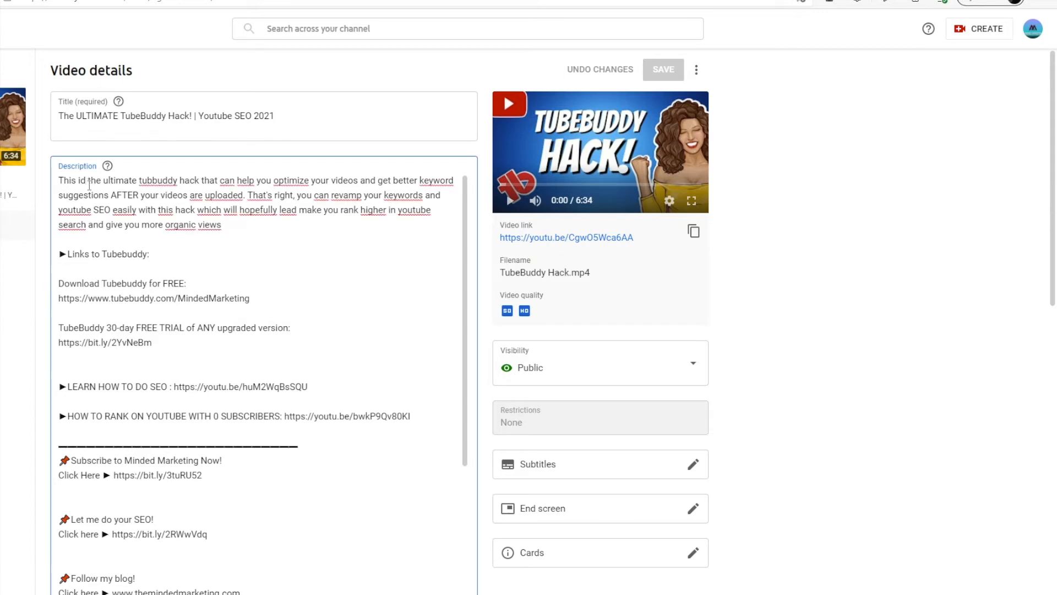
key("BackSpace")
type("S")
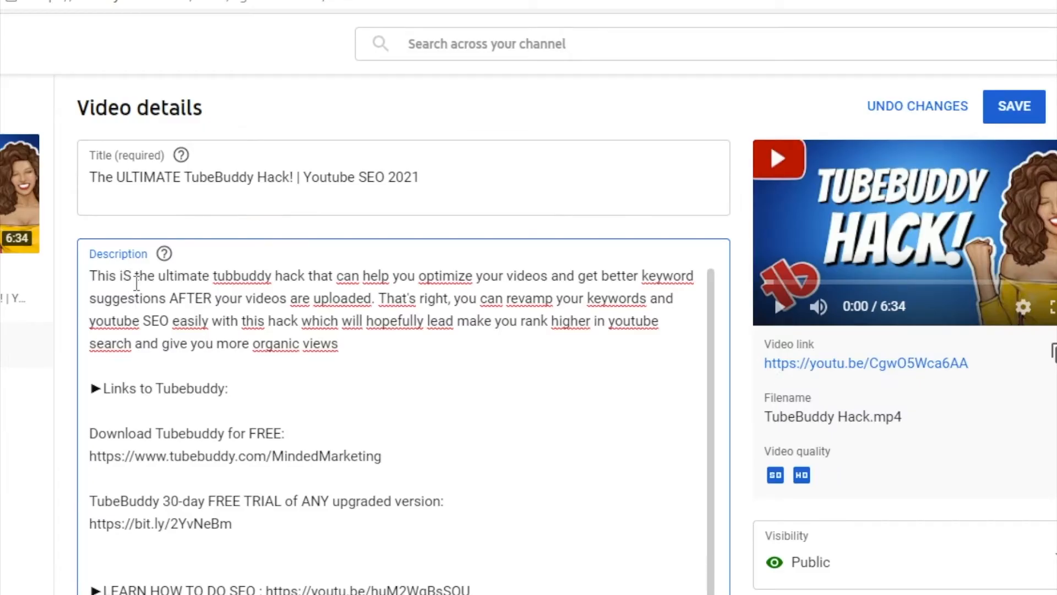
key("BackSpace")
type("s")
left_click_drag(91, 275, 357, 345)
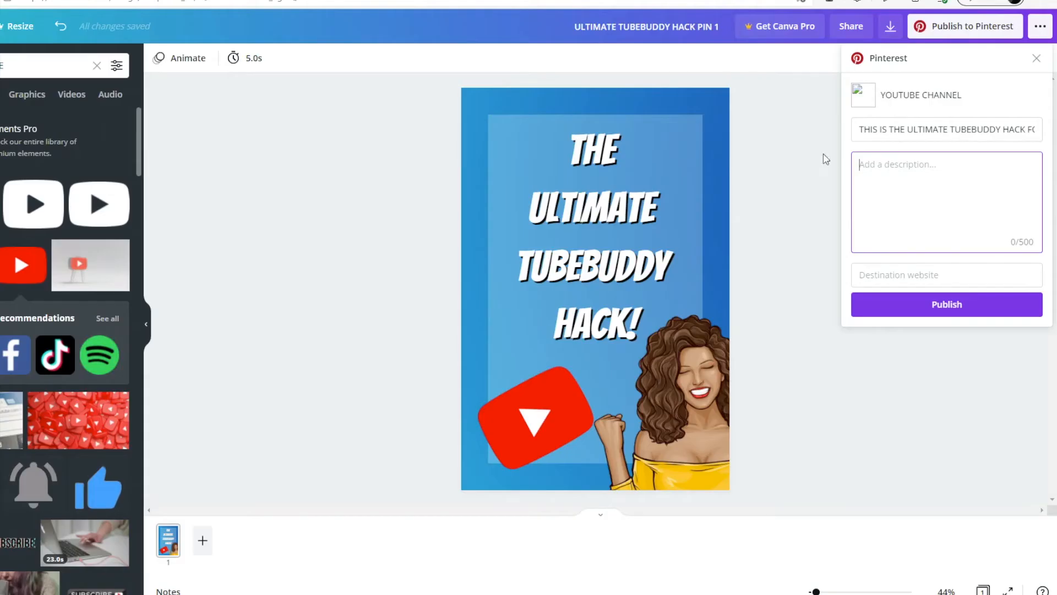
key("ctrl+v")
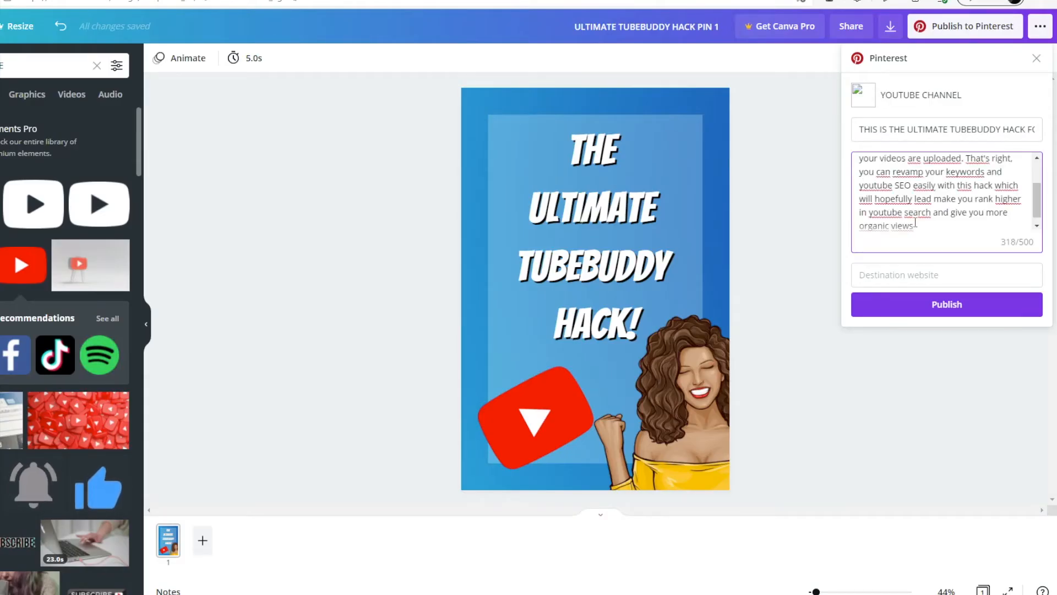
Step: Copy the hashtags #tubebuddy, #tubebuddyhack, #youtubeseo and #youtubehack from the YouTube video description to the end of the pin description
scroll(914, 222, "down", 1)
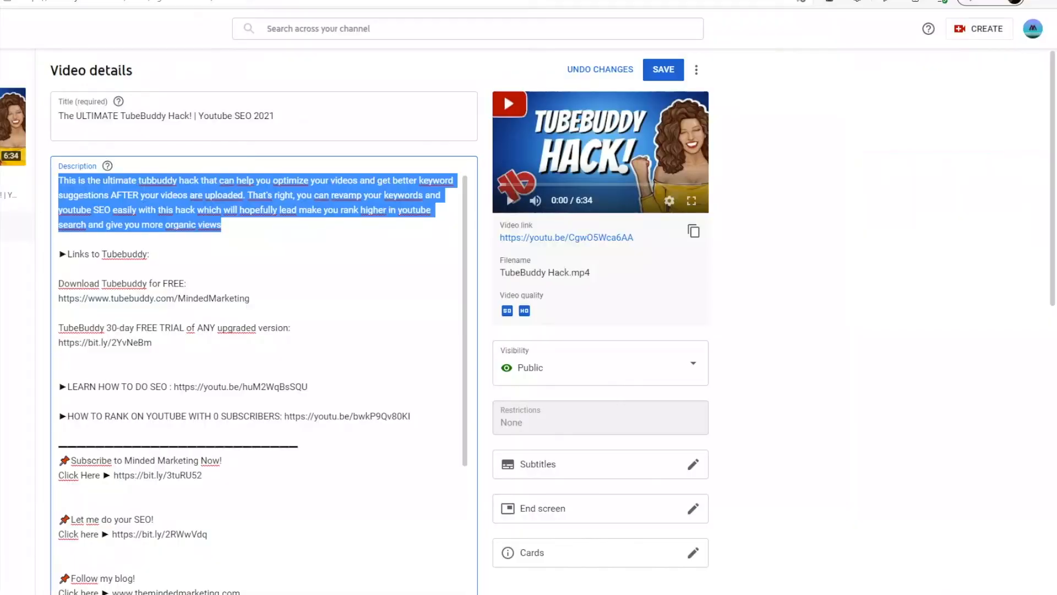
scroll(246, 268, "down", 15)
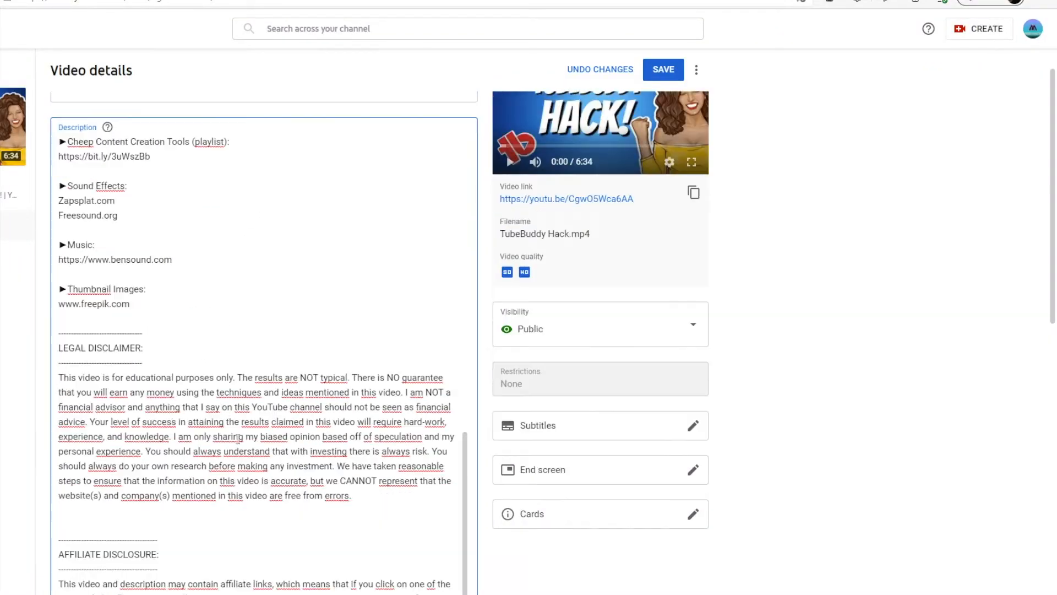
scroll(238, 437, "down", 4)
scroll(238, 385, "up", 2)
left_click_drag(298, 338, 74, 346)
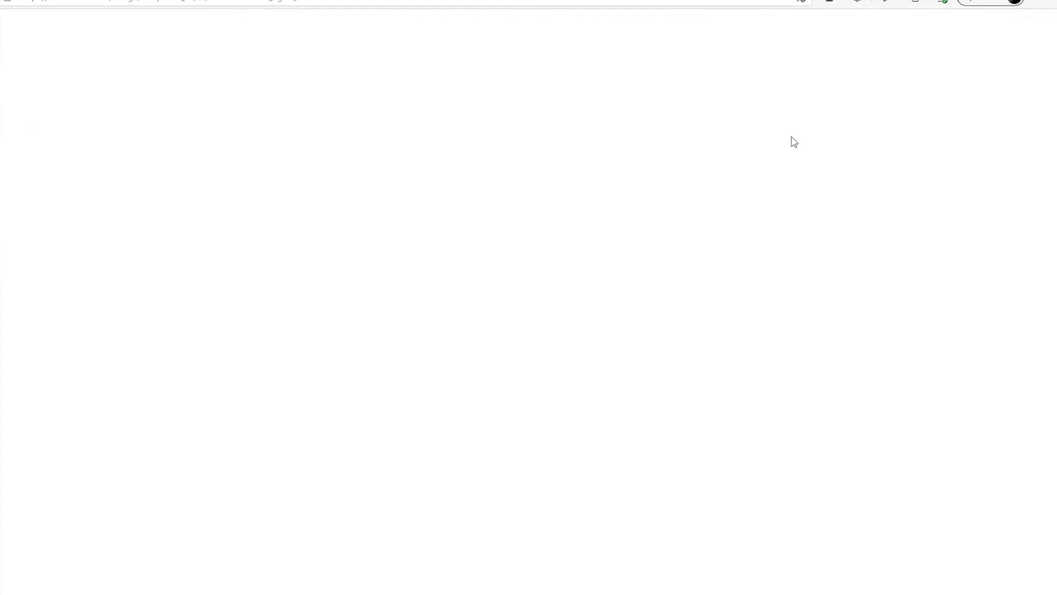
type("#tubebuddy, #tubebuddyhack, #youtubeseo #youtubehack")
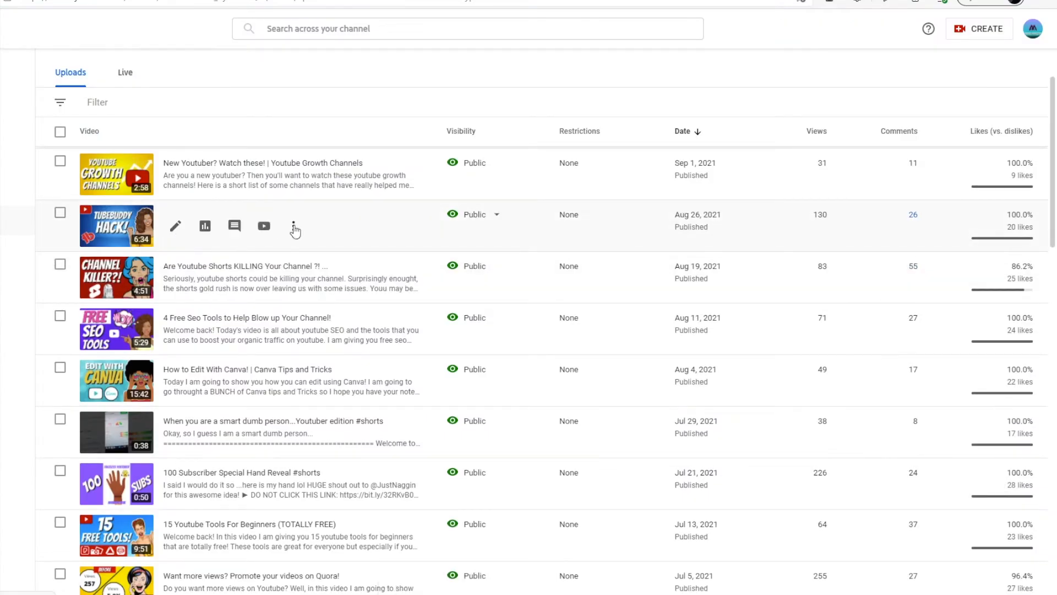
Step: Copy the TubeBuddy hack video's shareable link from YouTube Studio as the pin's destination website and publish the pin
left_click(294, 225)
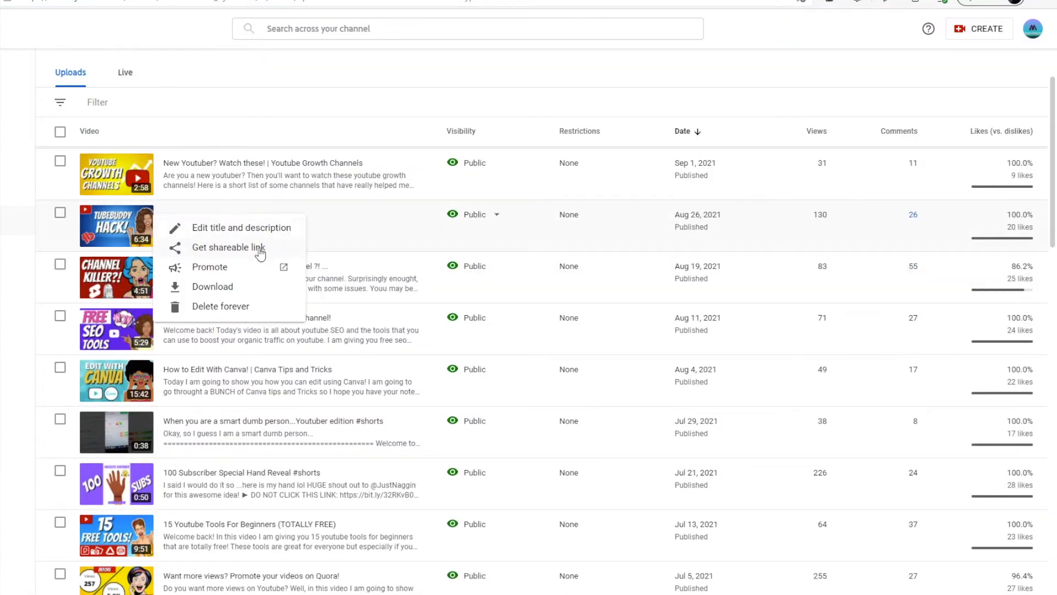
left_click(259, 248)
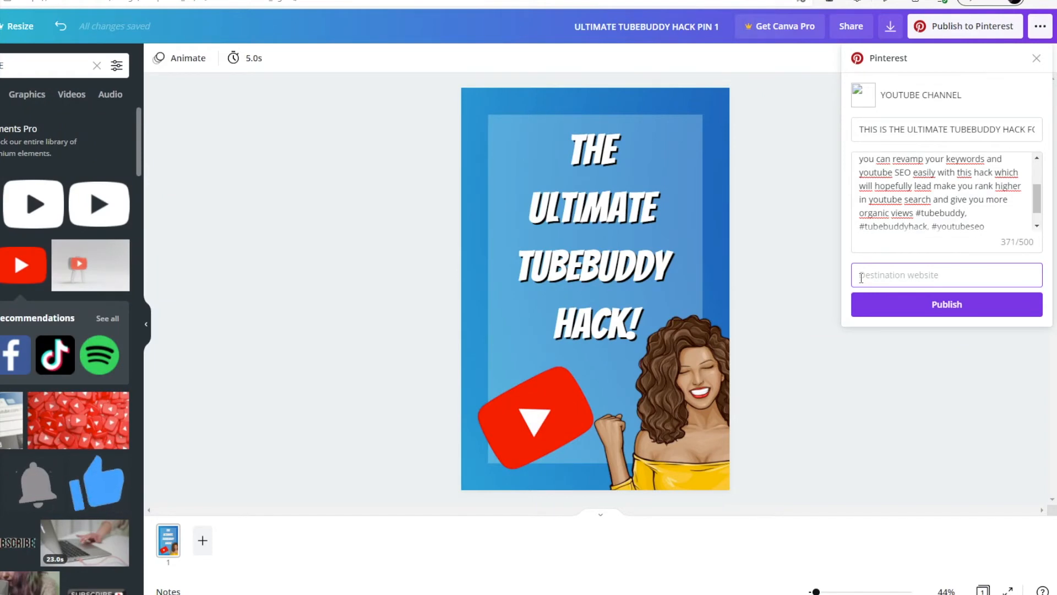
key("ctrl+v")
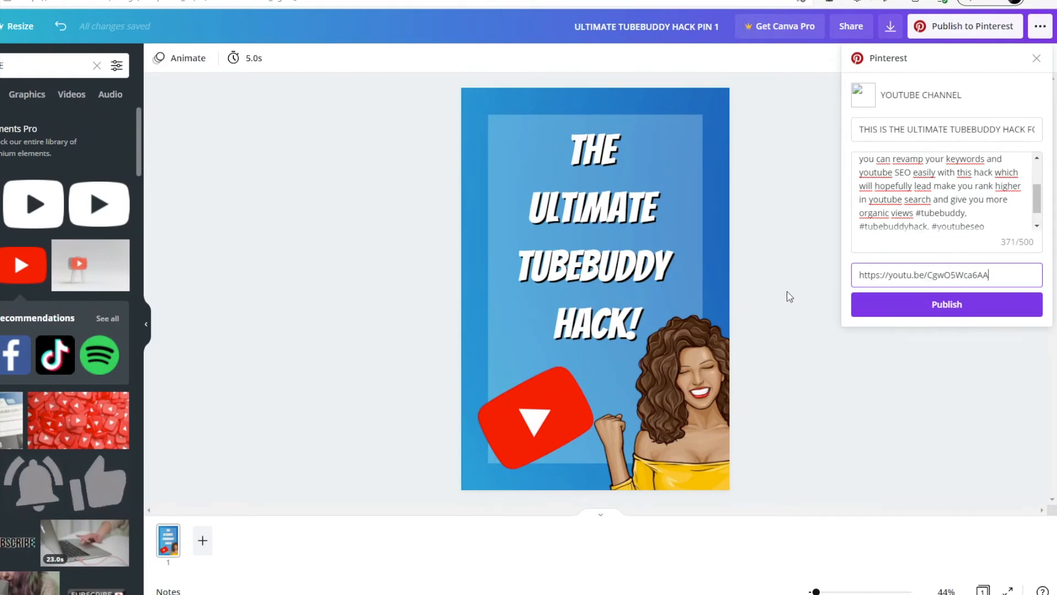
left_click(907, 310)
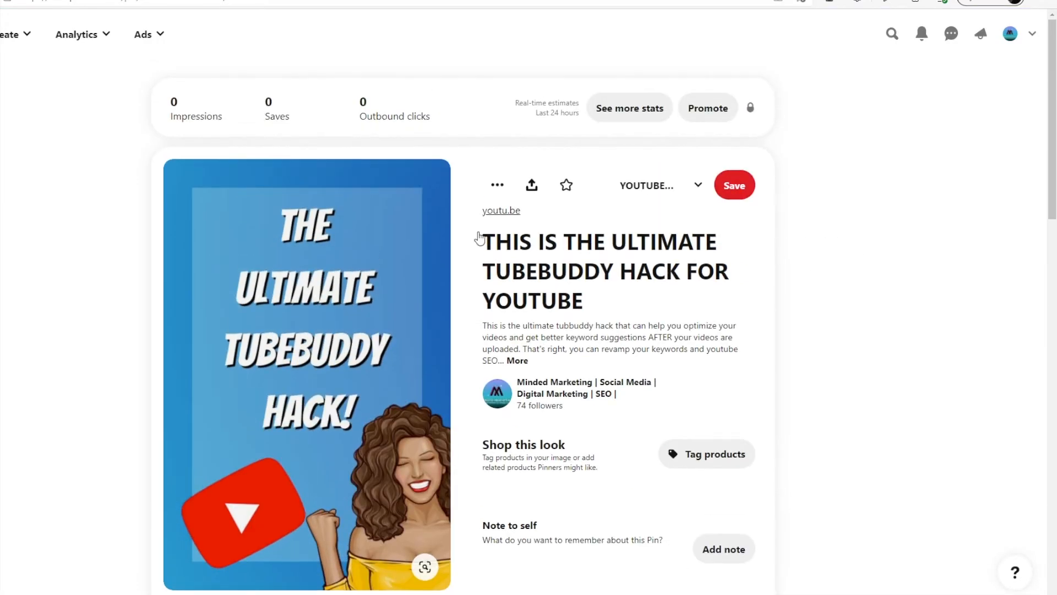
Step: Review the published pin on Pinterest, including its full description and the board it is saved to
scroll(584, 299, "down", 3)
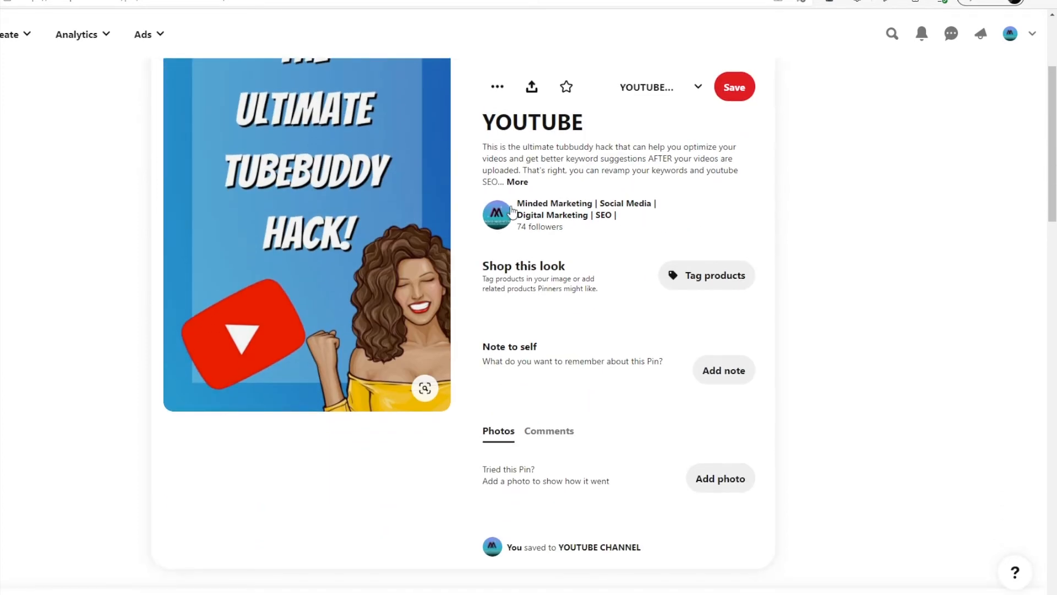
left_click(518, 182)
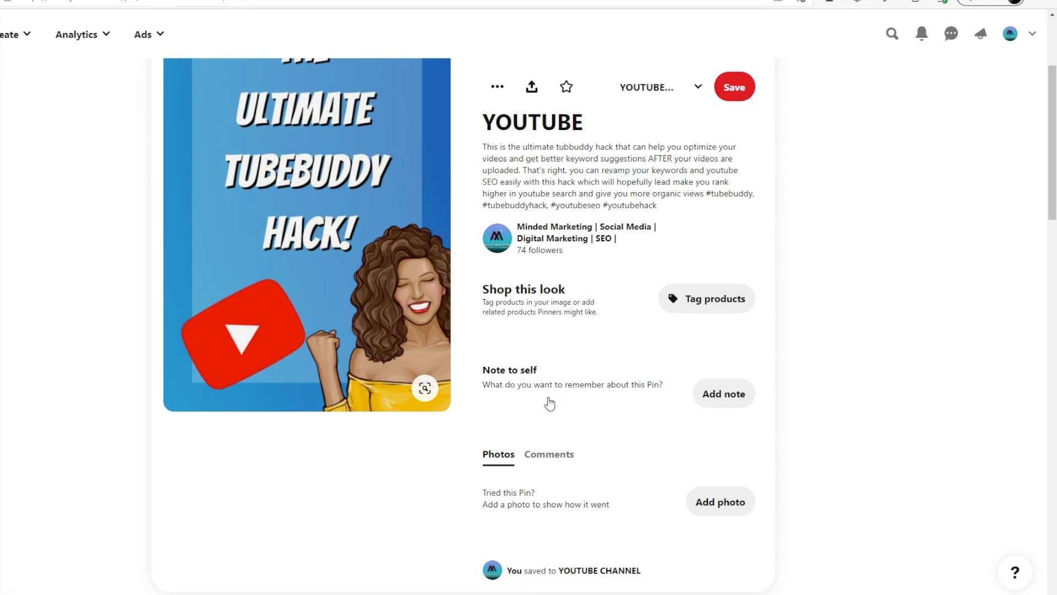
scroll(535, 392, "down", 3)
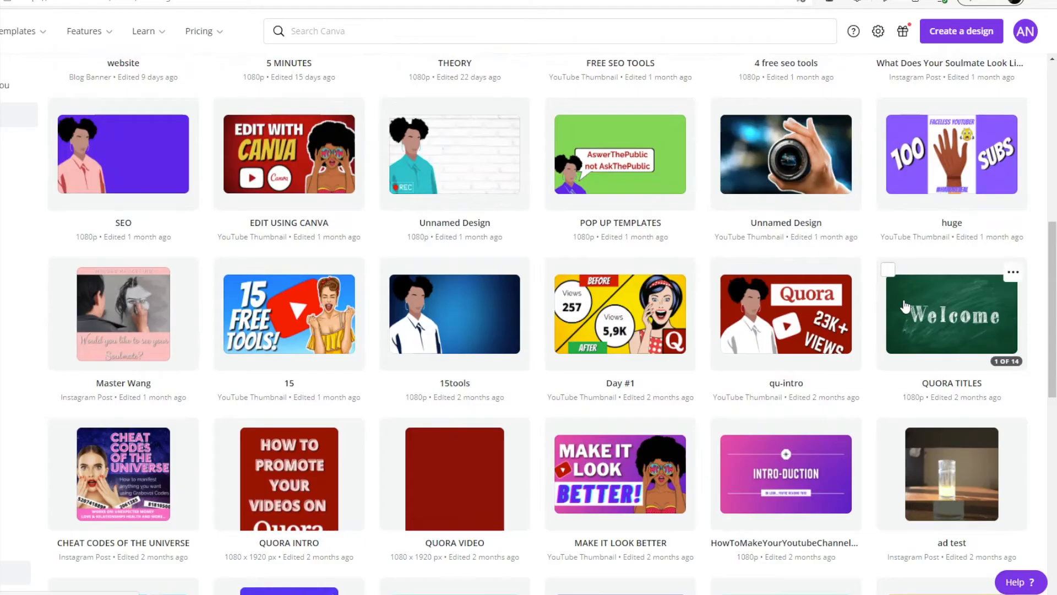
scroll(477, 267, "up", 10)
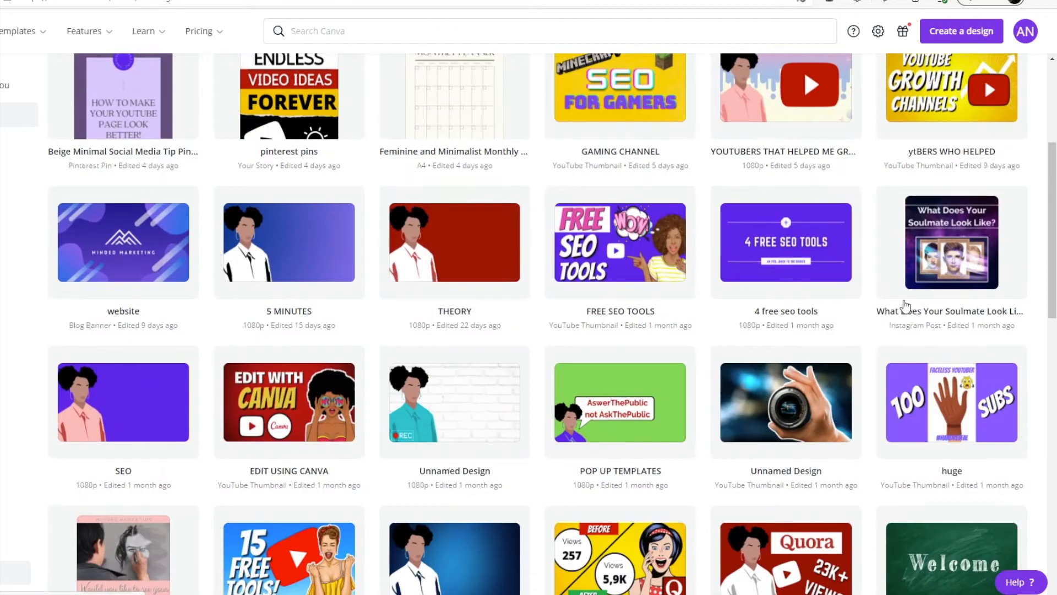
Step: Copy all elements of the TUBEBUDDY HACK! page in Canva's 5 MINUTES design onto a new second page of the pin design
scroll(973, 236, "down", 3)
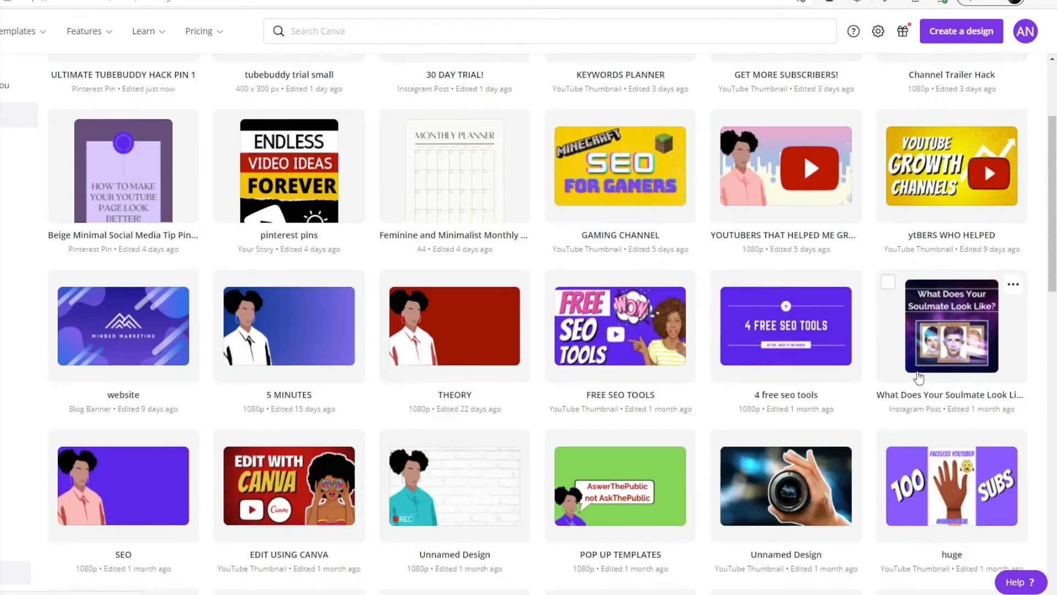
left_click(297, 388)
left_click(670, 531)
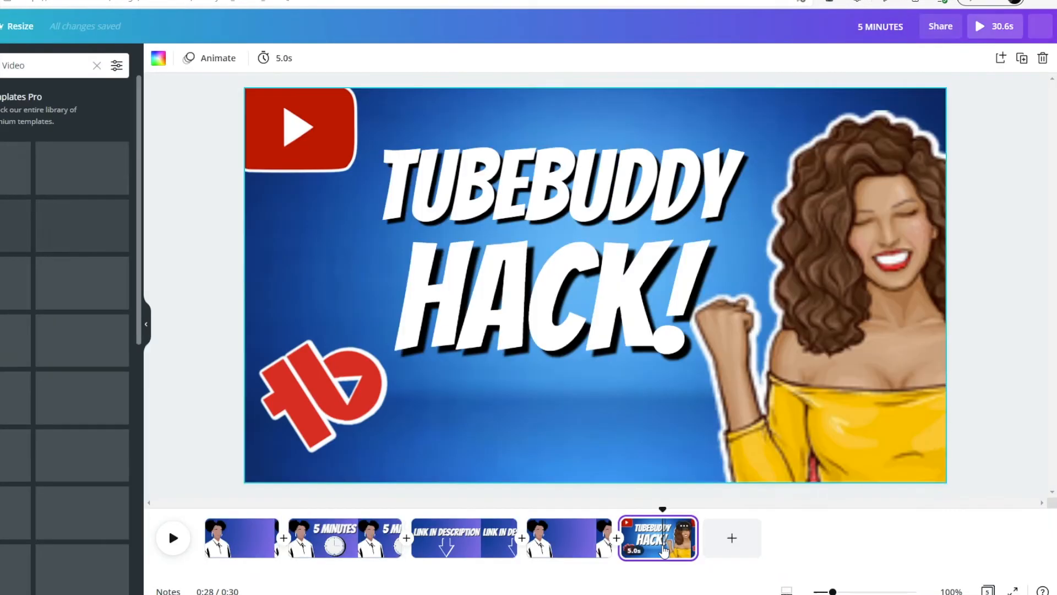
left_click_drag(207, 98, 975, 485)
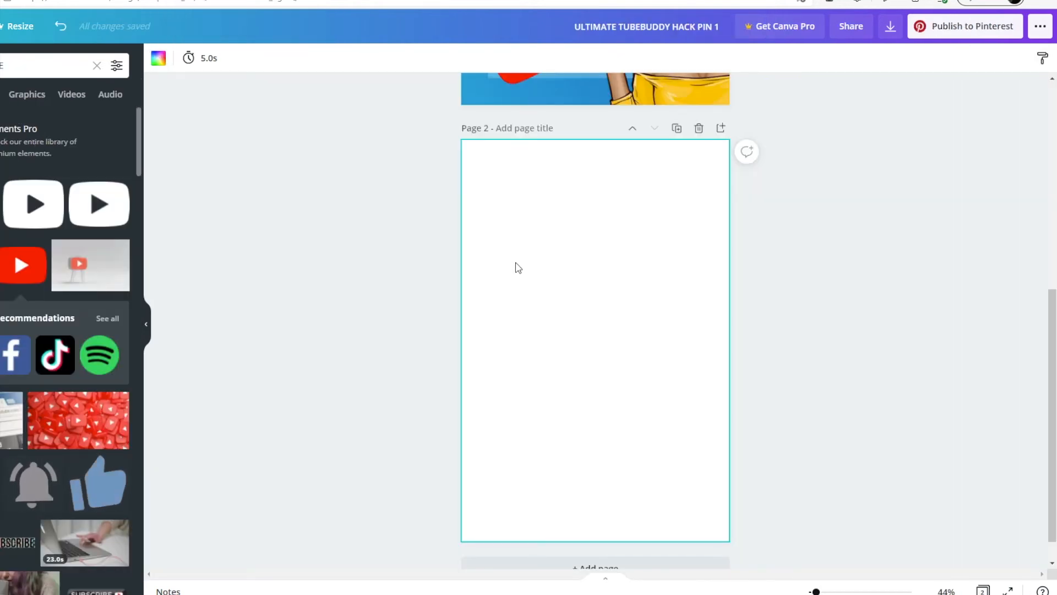
key("ctrl+v")
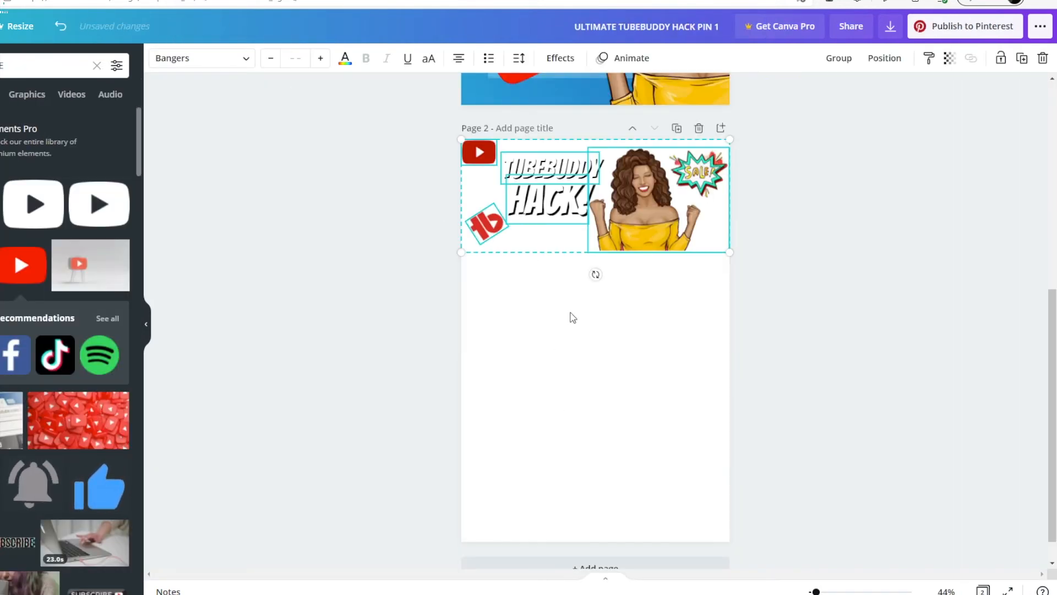